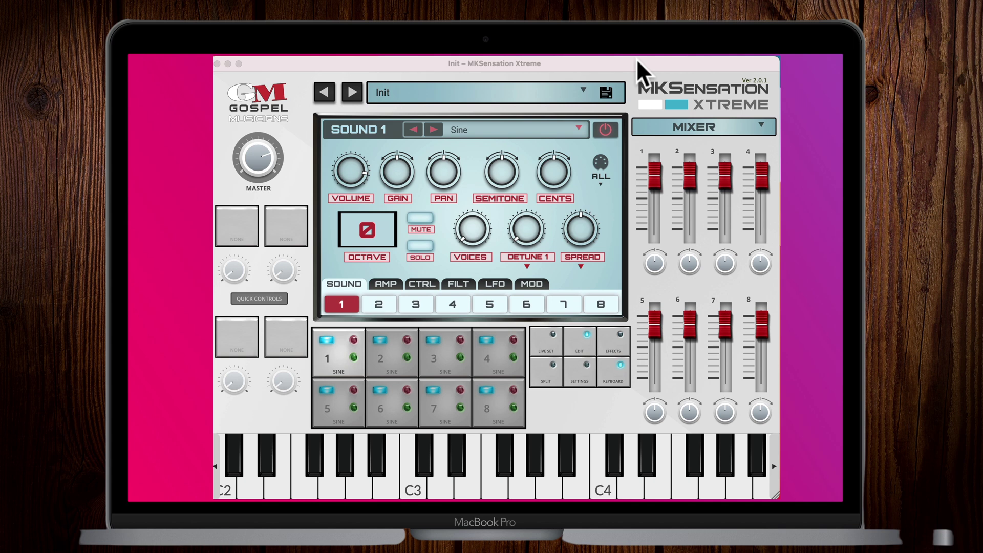
Step: Make the MKSensation Xtreme window active, with the Init preset and Sound 1 showing
click(567, 60)
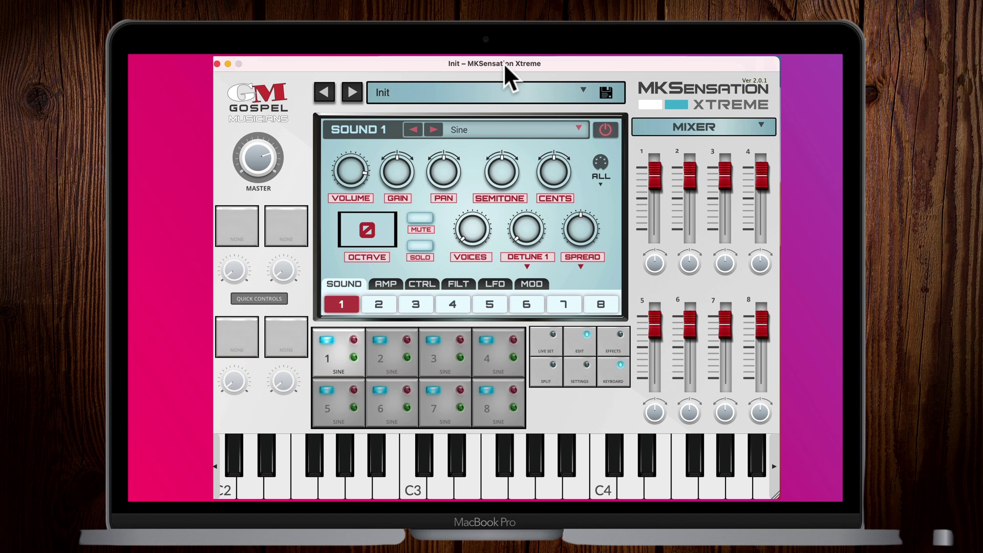
click(437, 97)
click(335, 183)
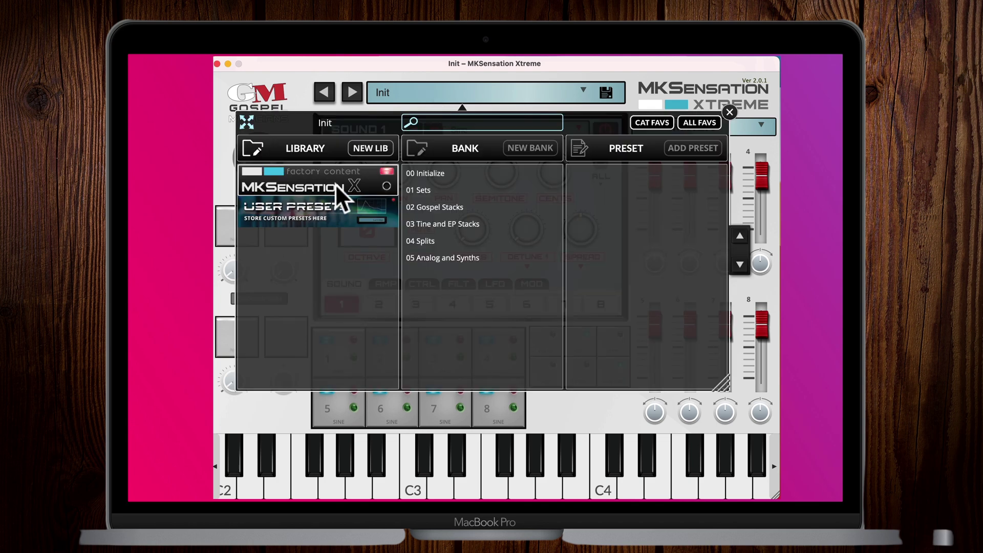
click(435, 190)
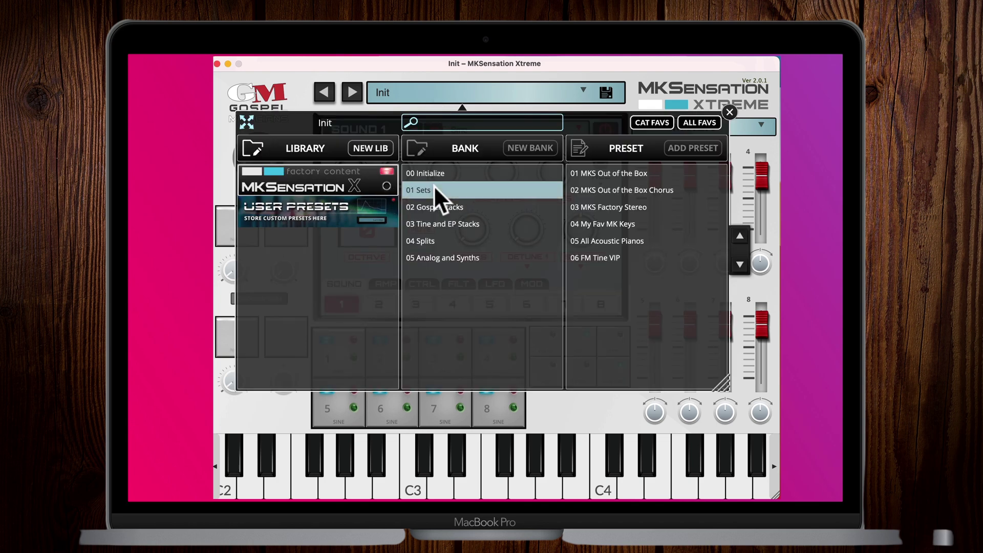
click(730, 112)
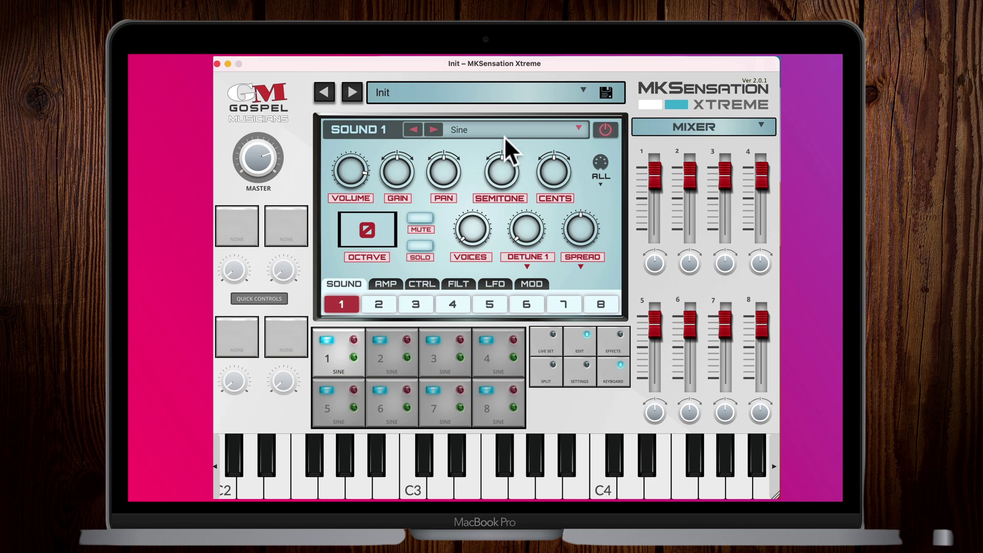
click(499, 129)
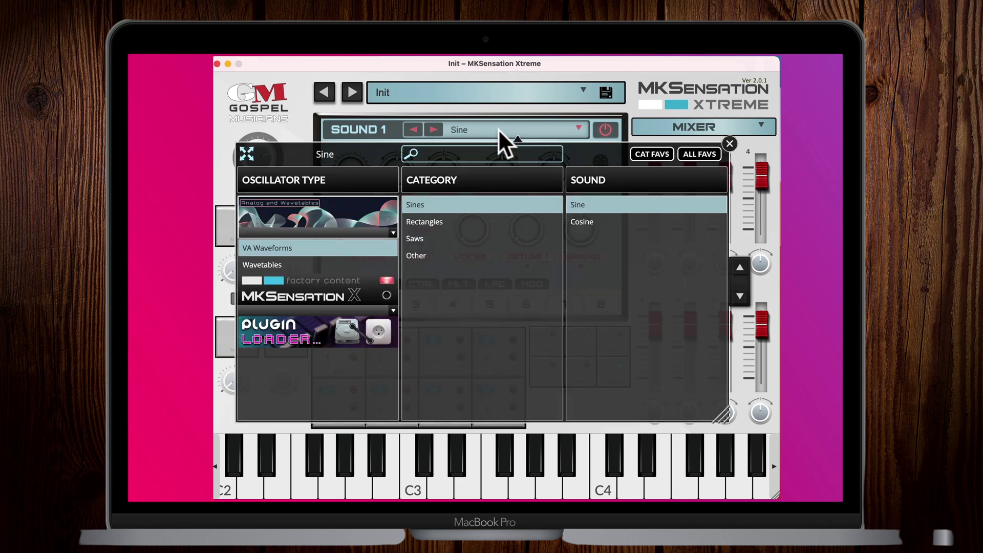
click(323, 232)
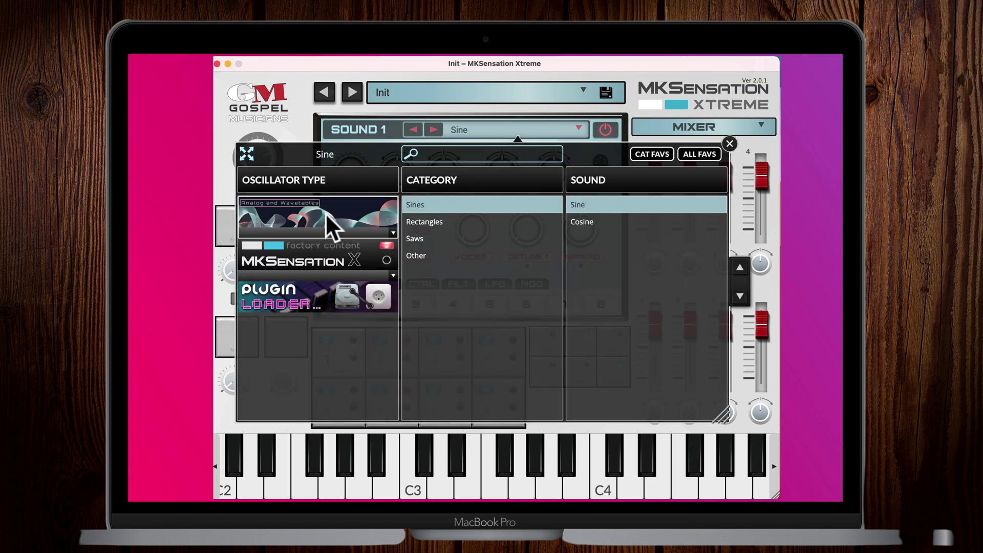
click(350, 258)
click(444, 204)
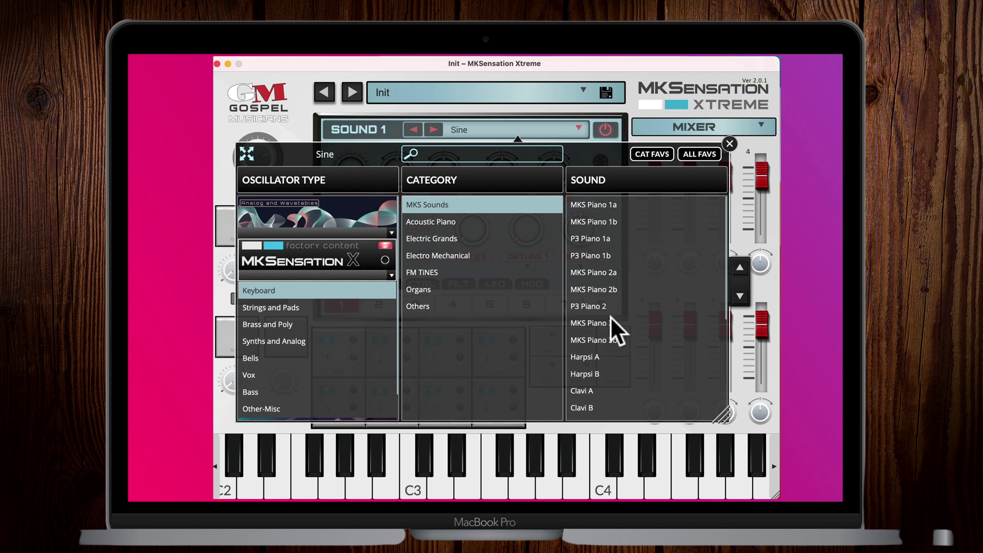
click(729, 144)
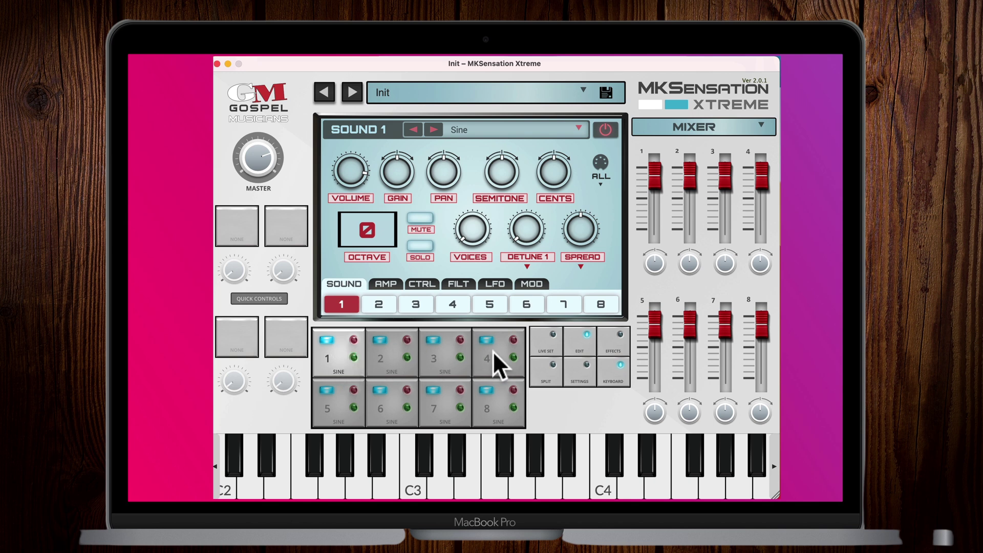
click(379, 304)
click(415, 304)
click(453, 304)
click(492, 305)
click(526, 304)
click(563, 304)
click(601, 304)
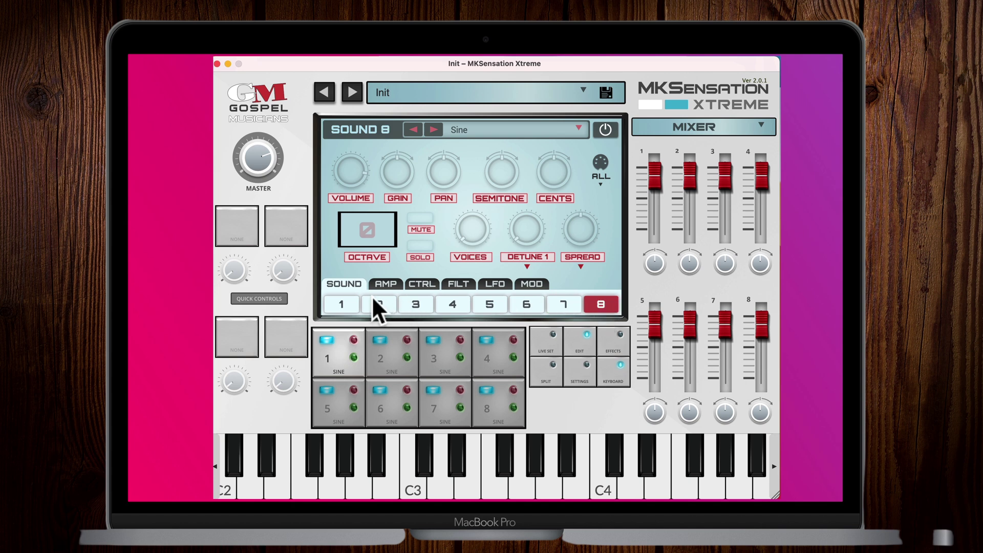
click(342, 304)
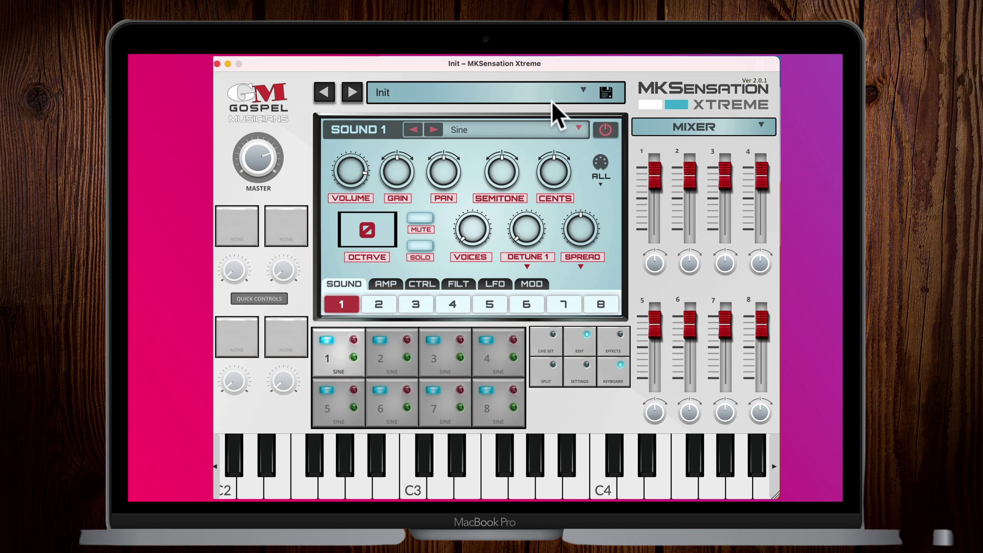
click(439, 92)
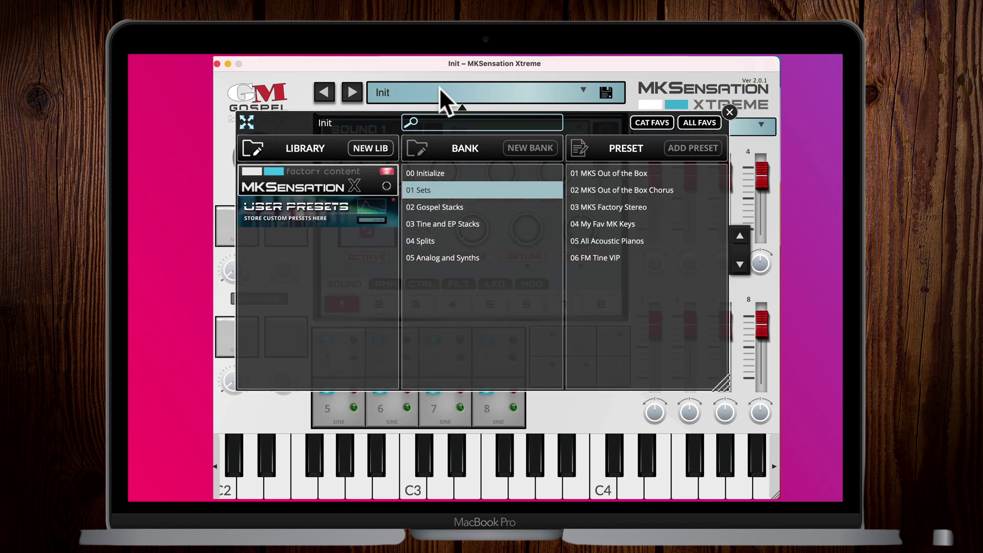
click(729, 111)
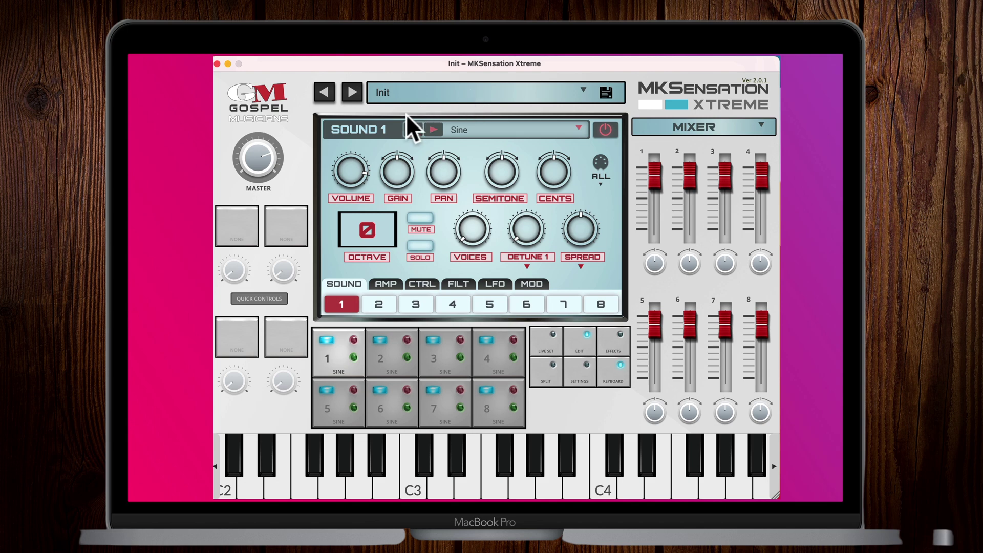
Step: Check Sound 1's amp envelope and look through Sounds 2–5 before returning to Sound 1
click(387, 284)
click(345, 284)
click(379, 304)
click(416, 304)
click(454, 304)
click(490, 304)
click(340, 304)
Step: Browse Sound 1's oscillator types and pick Plugin Loader as its source
click(474, 129)
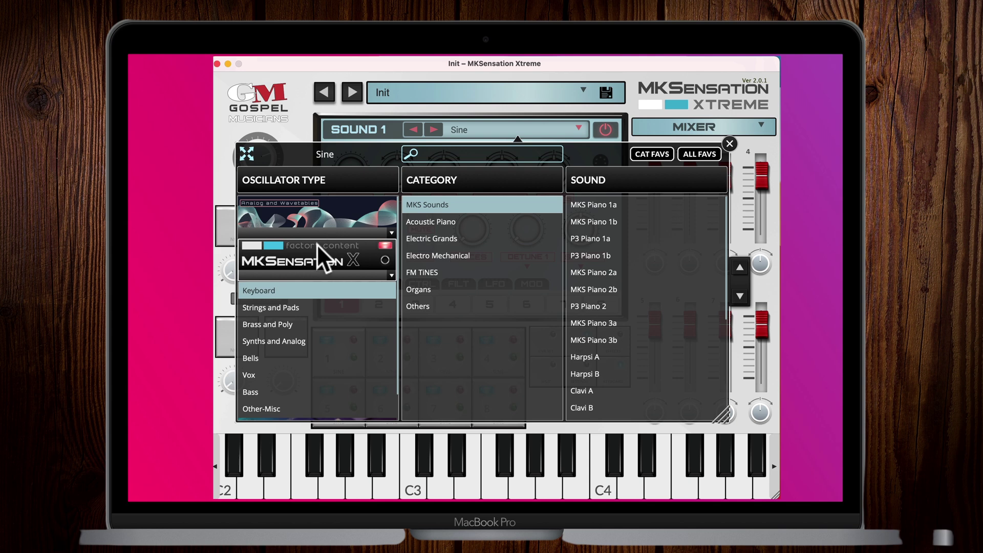
click(300, 271)
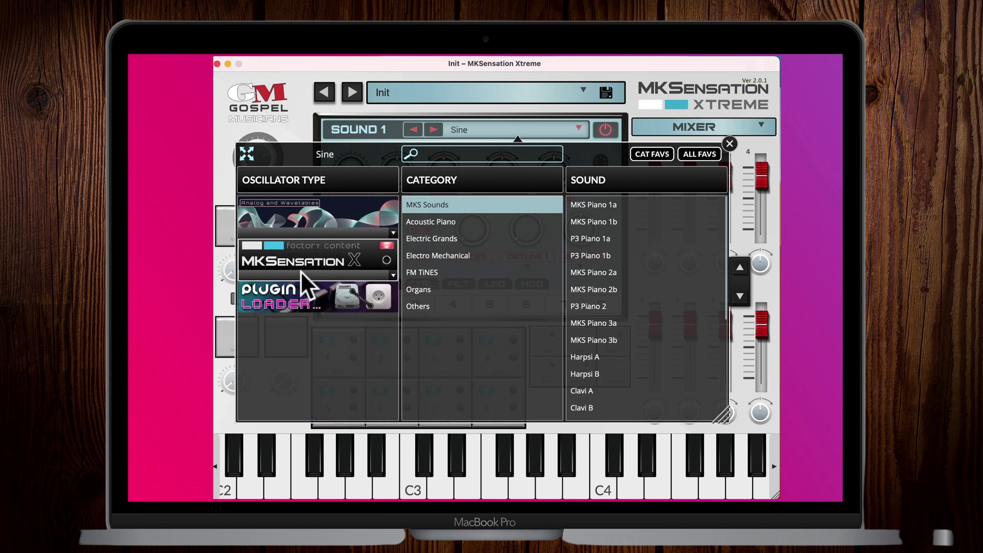
click(319, 205)
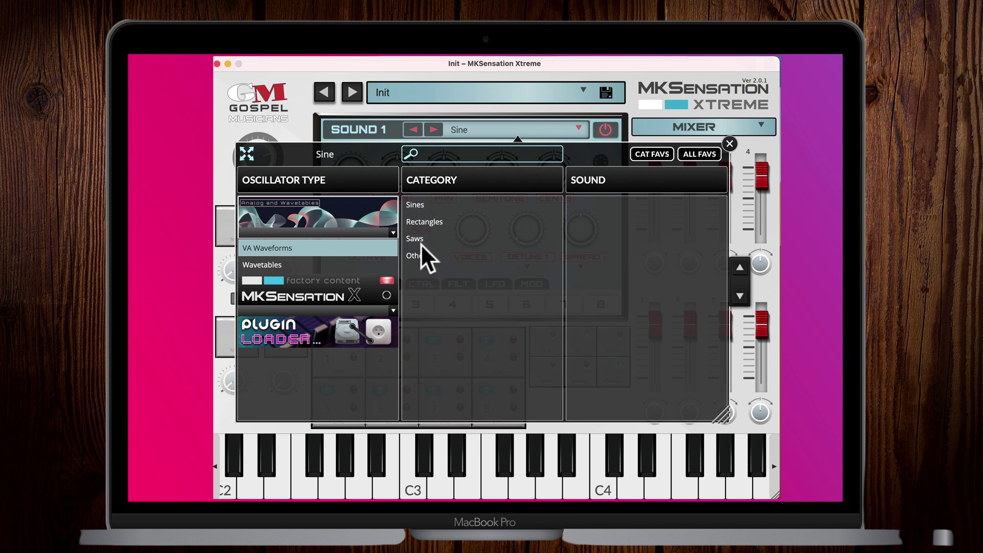
click(292, 266)
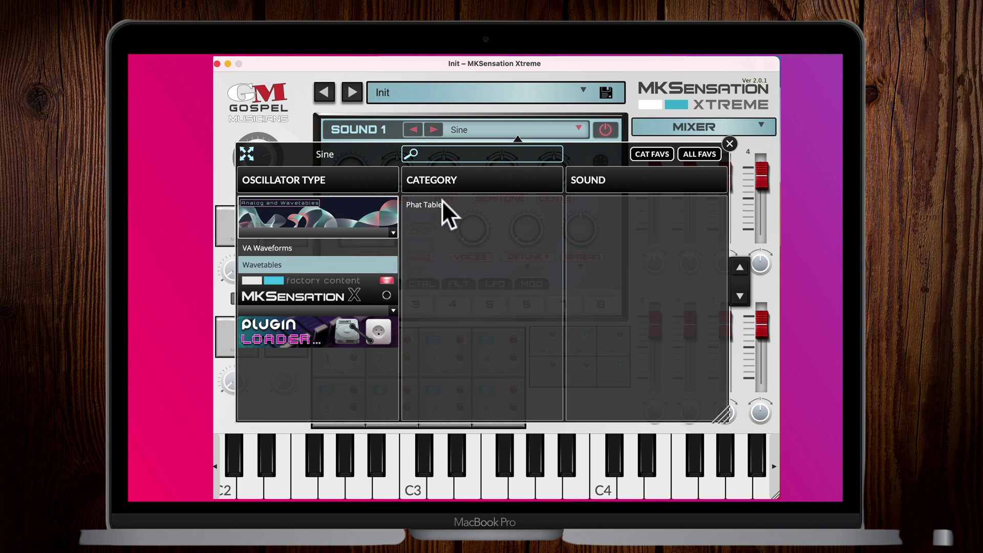
click(336, 229)
click(312, 253)
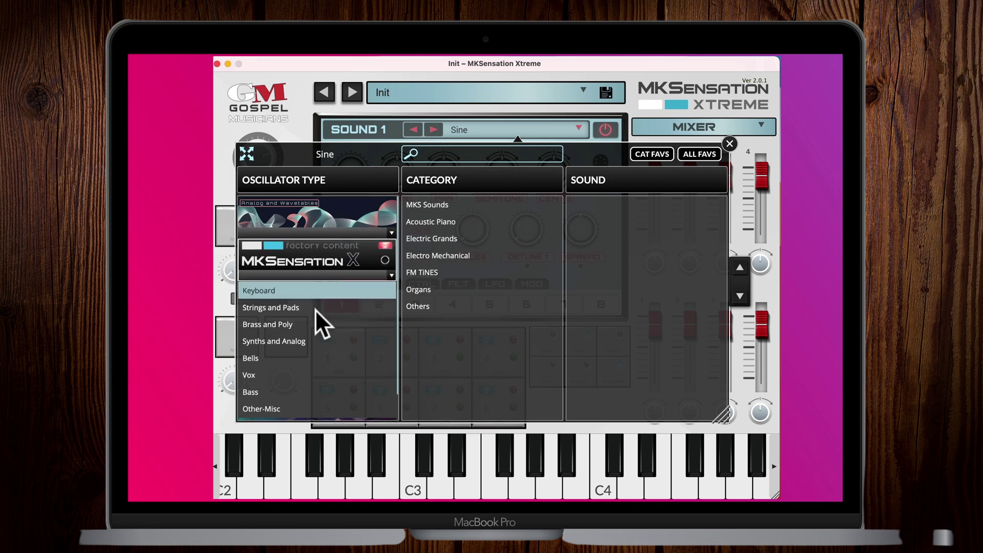
click(284, 308)
click(290, 325)
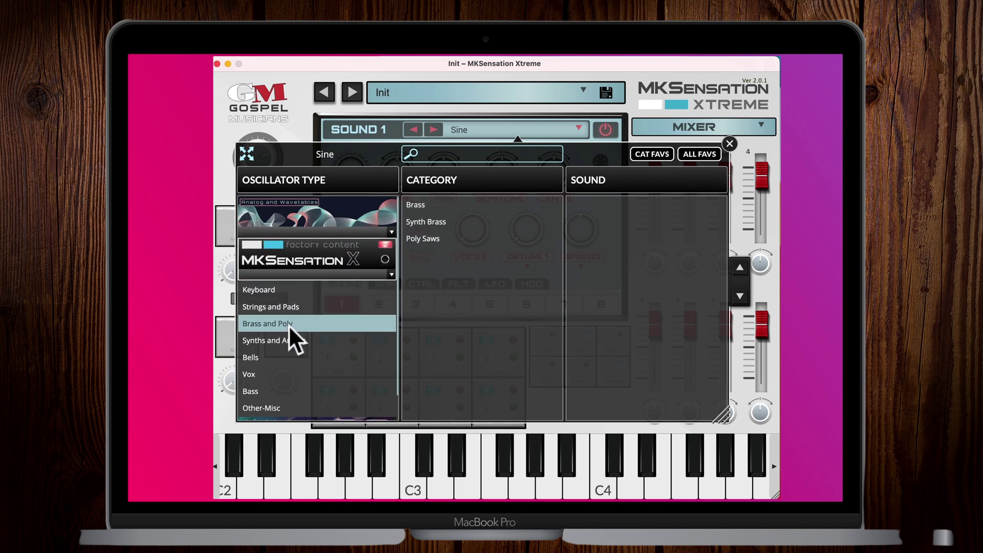
click(355, 276)
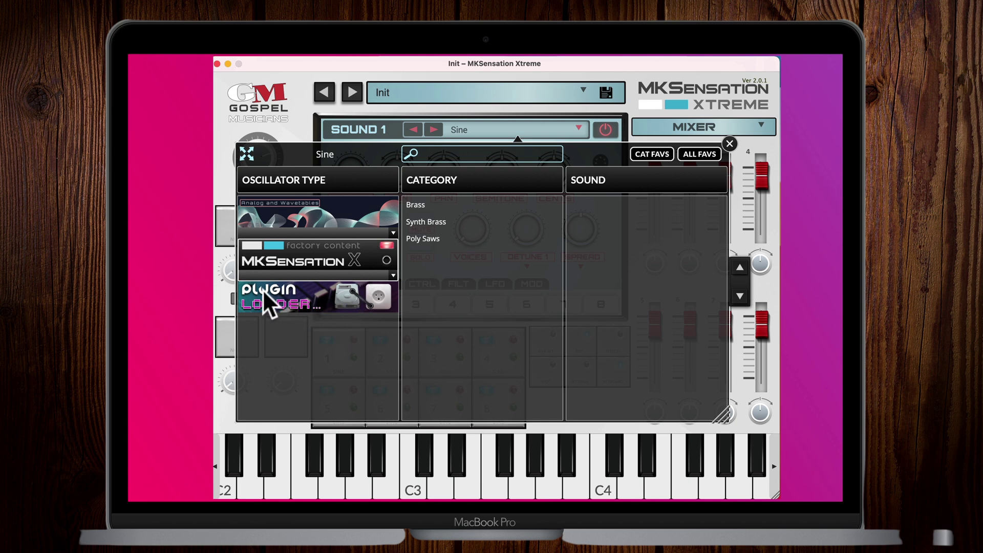
click(338, 296)
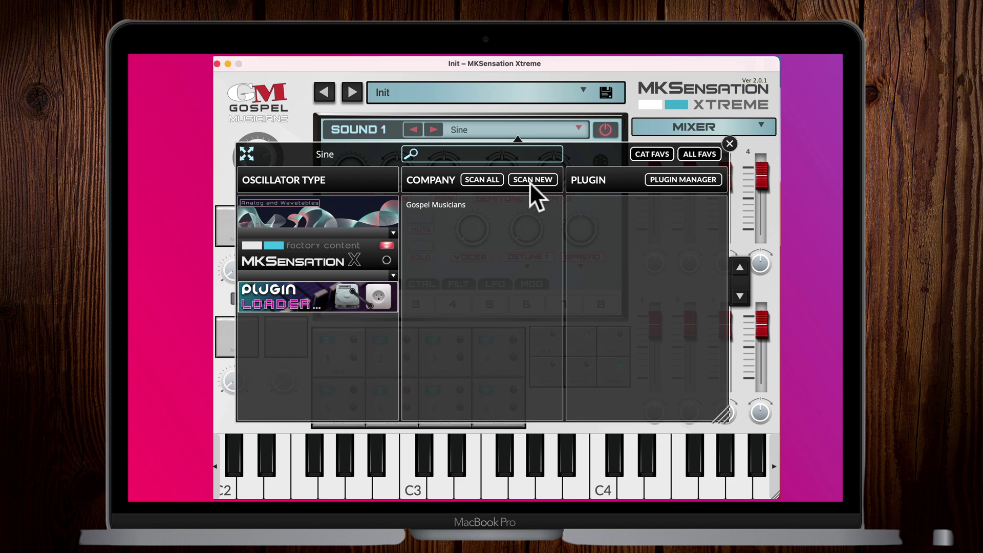
click(678, 180)
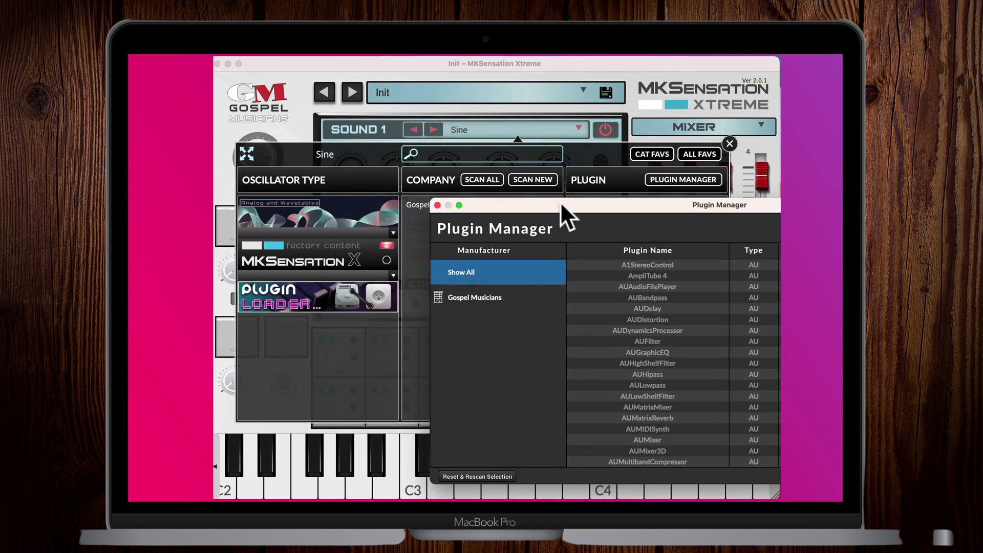
drag(564, 215, 352, 154)
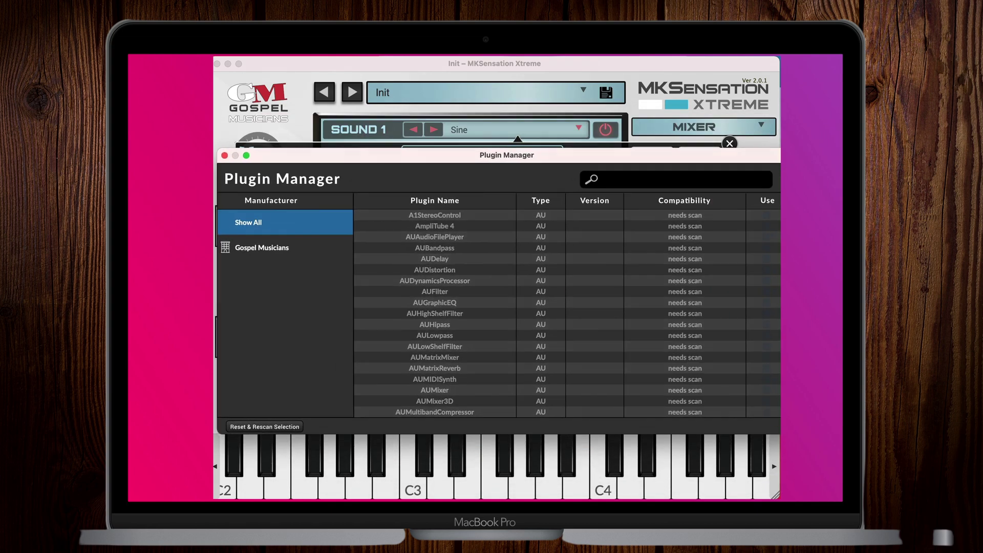
drag(777, 433, 750, 411)
click(265, 240)
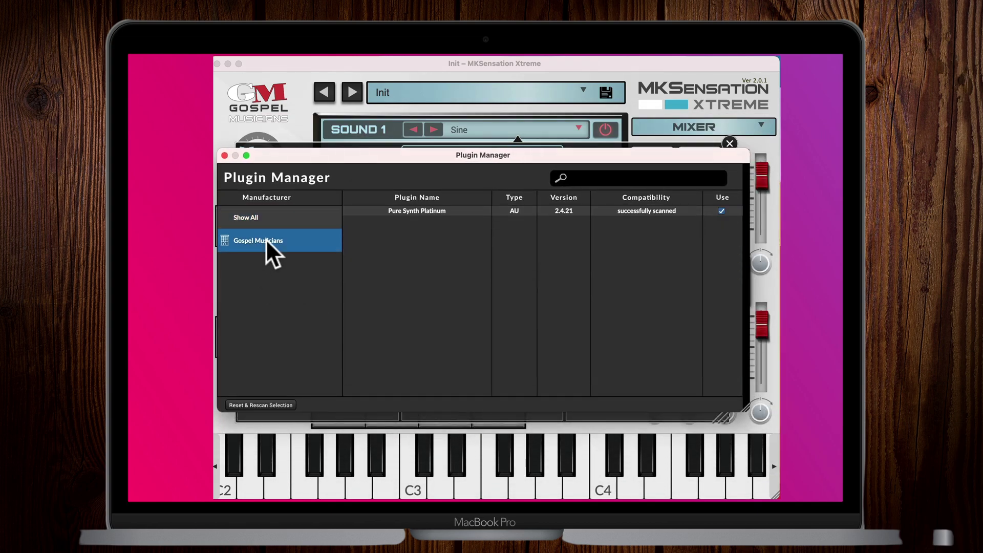
click(404, 211)
click(259, 219)
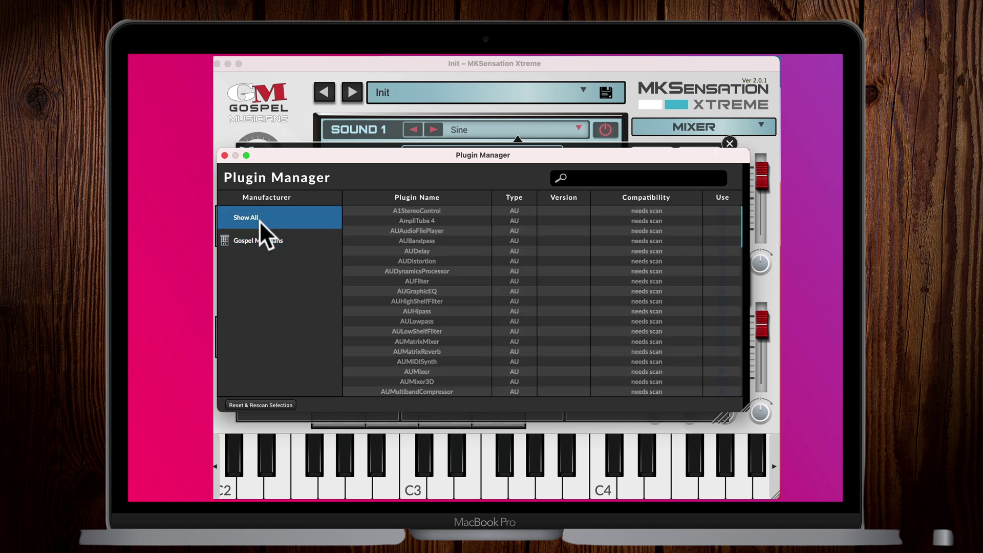
scroll(432, 287, down, 10)
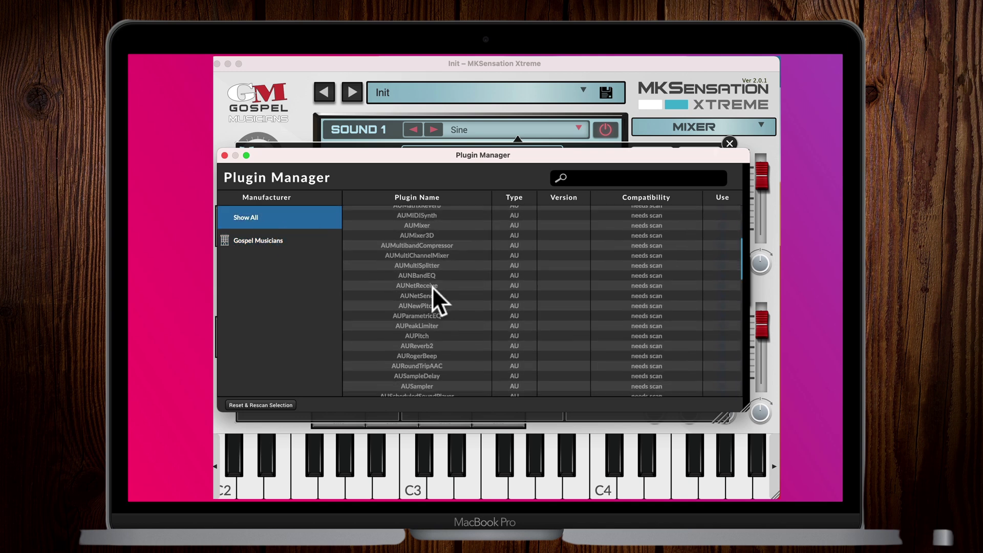
scroll(432, 288, down, 5)
scroll(432, 287, up, 15)
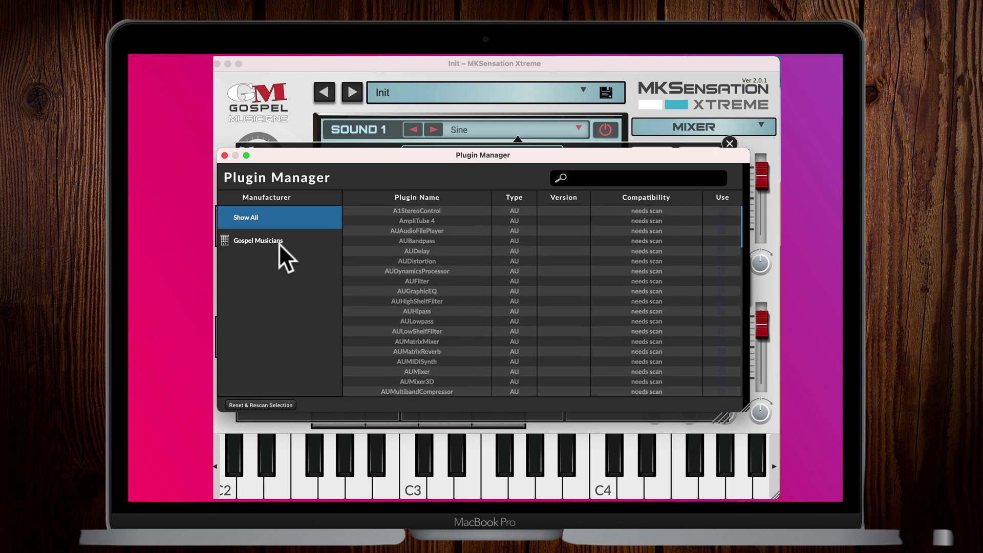
click(274, 241)
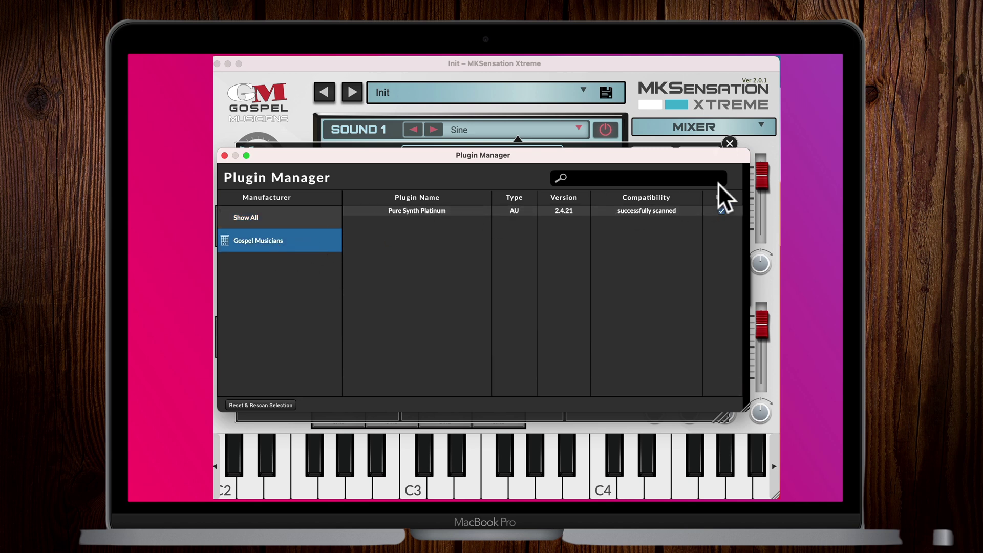
click(224, 155)
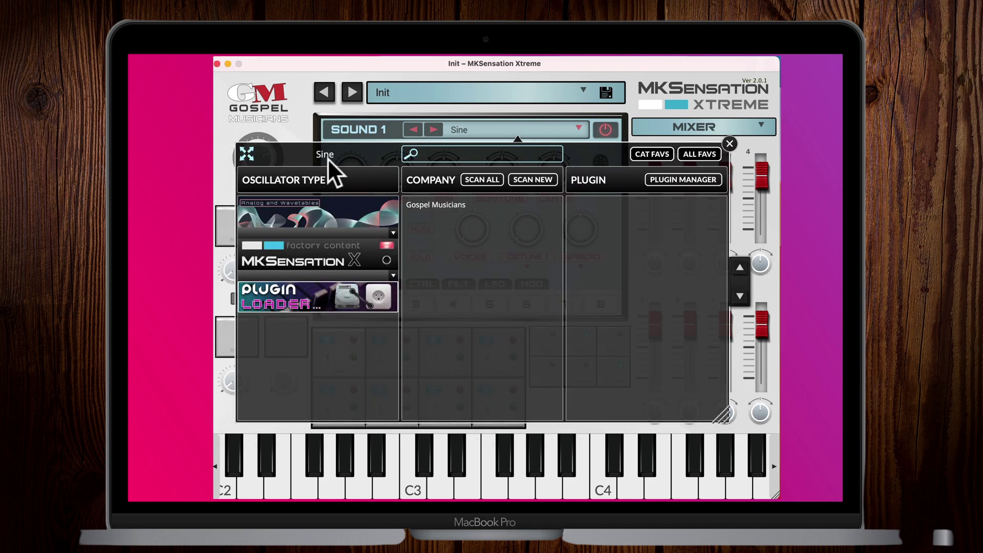
Step: Scan all installed plugins, dismissing the security warnings and the scan summary
click(486, 180)
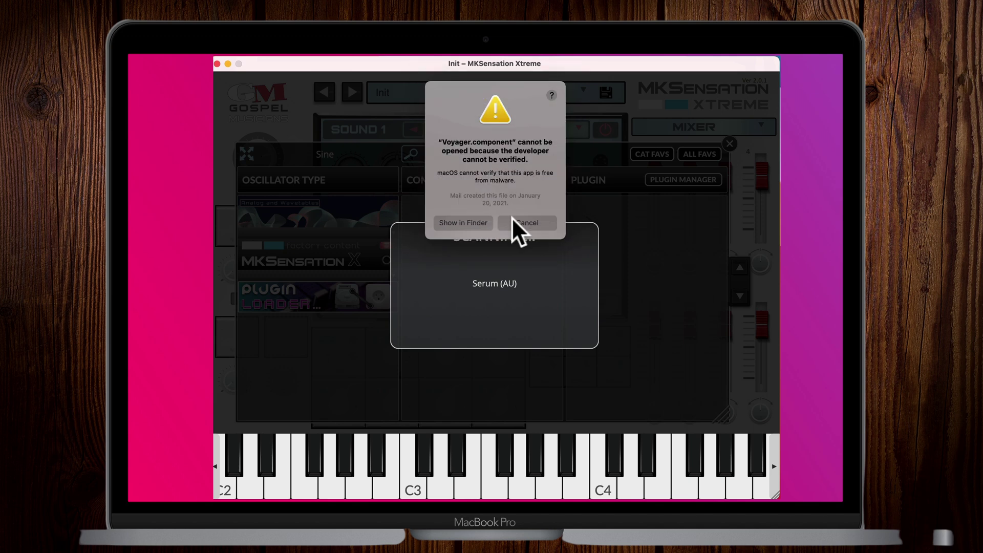
click(523, 220)
click(532, 223)
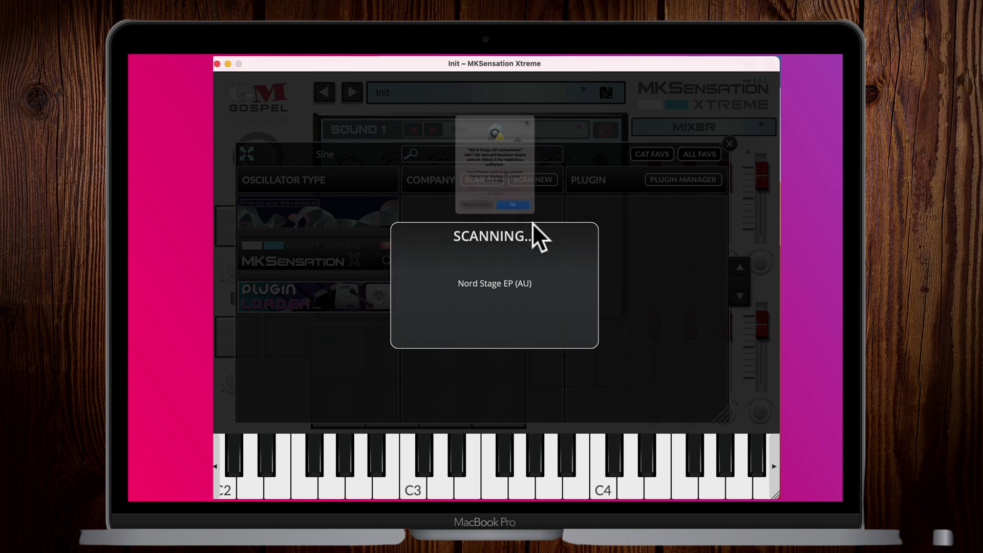
click(530, 235)
click(531, 234)
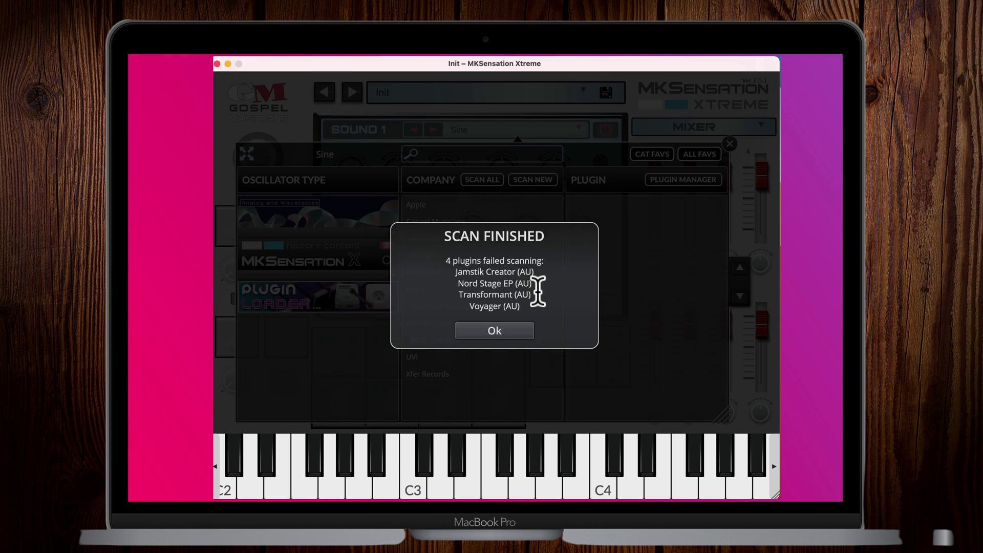
click(471, 330)
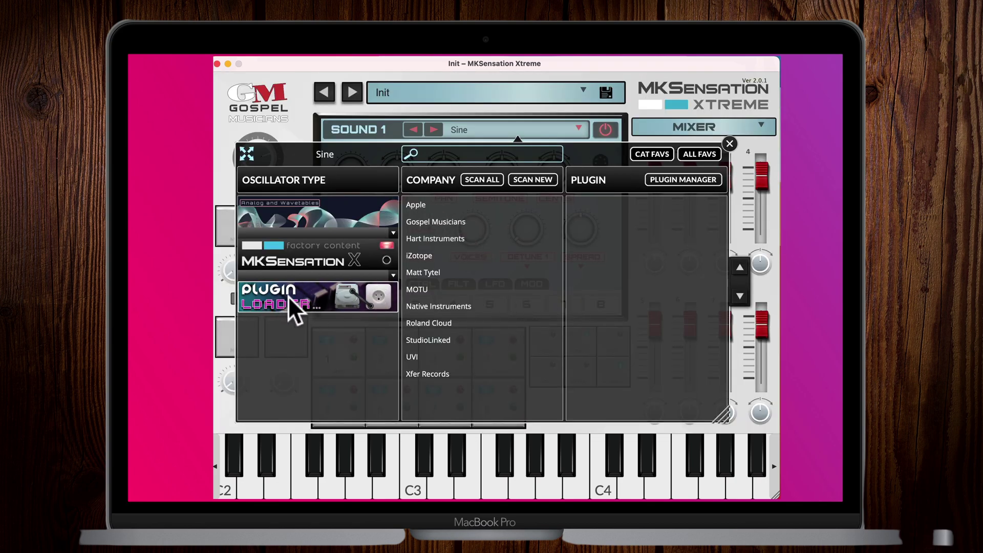
Step: Browse the plugin lists from Gospel Musicians through Xfer Records
click(456, 219)
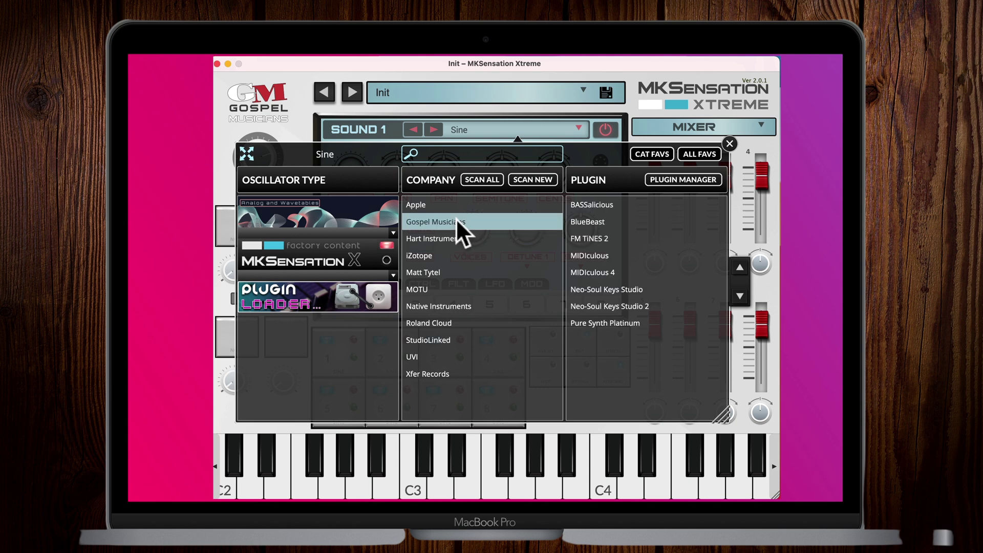
click(446, 238)
click(432, 254)
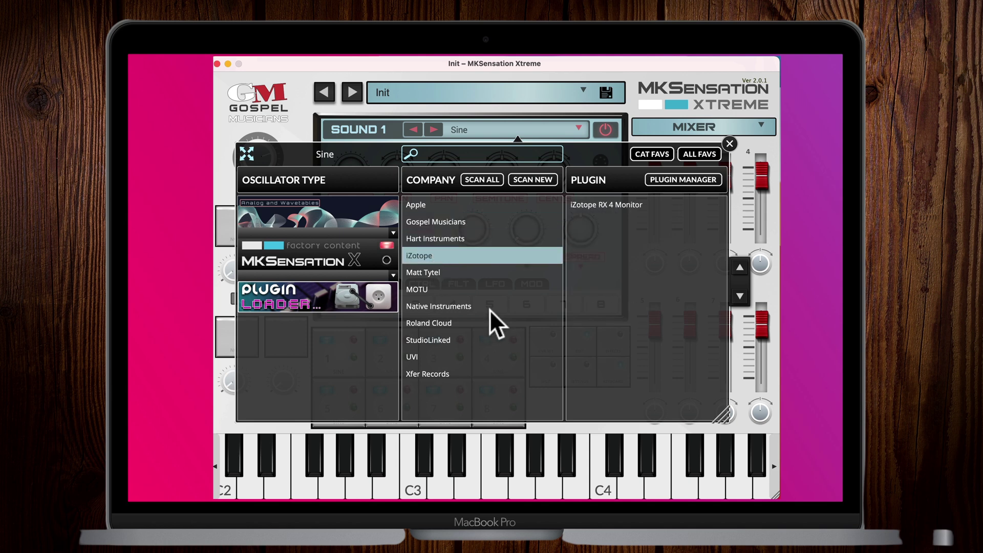
click(434, 270)
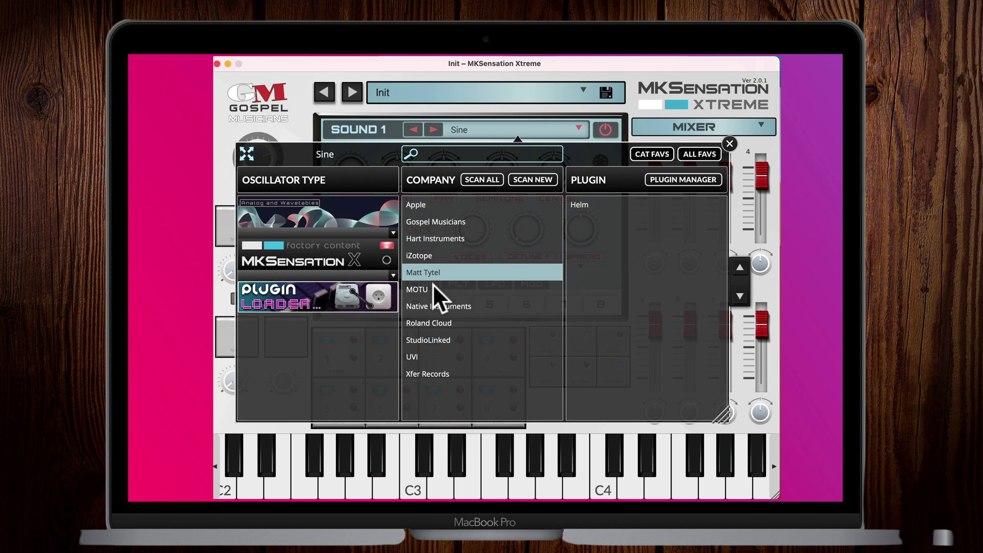
click(431, 288)
click(464, 305)
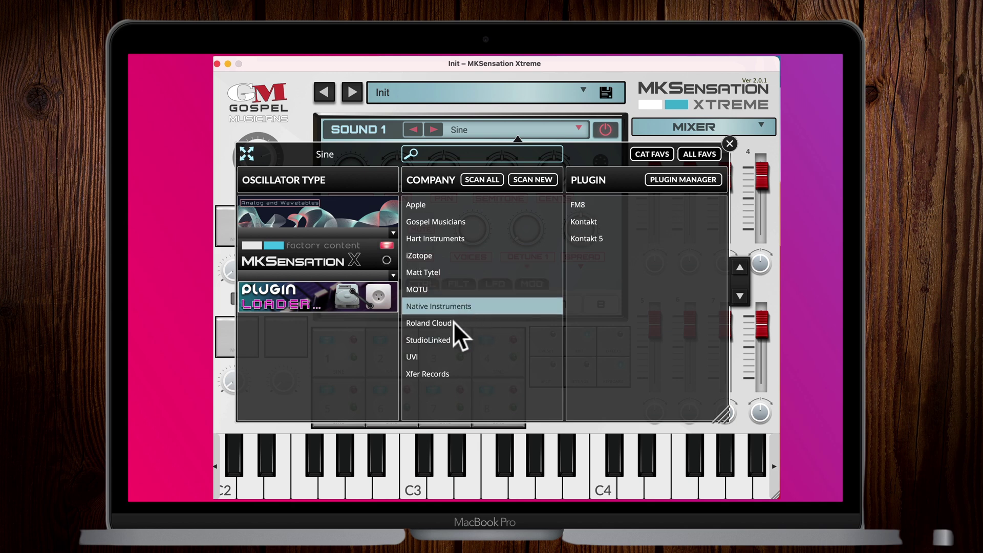
click(443, 328)
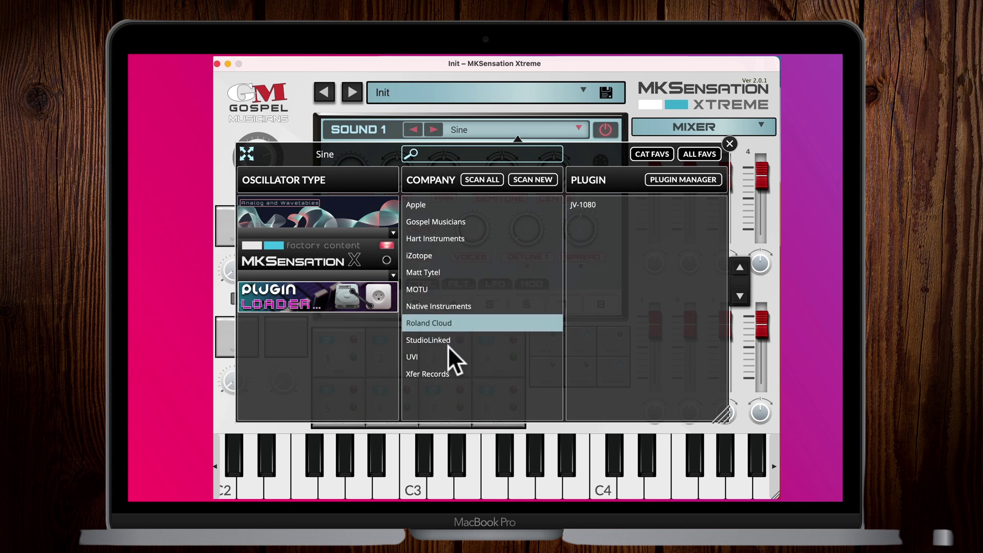
click(436, 338)
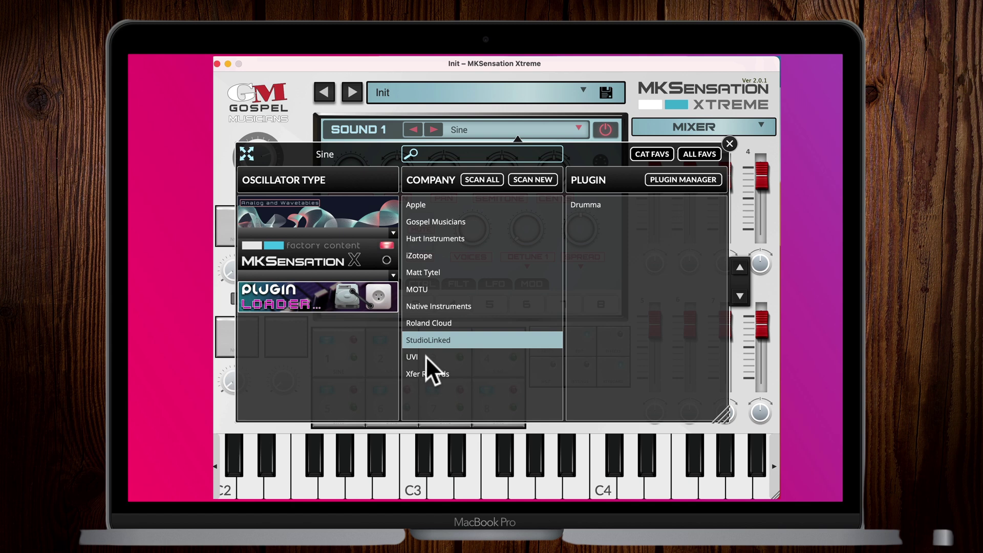
click(421, 355)
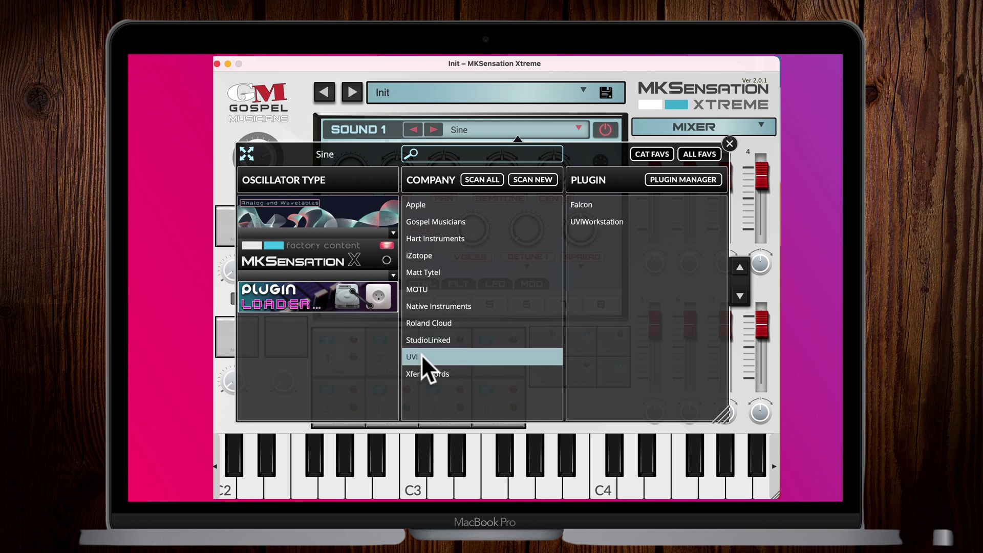
click(438, 375)
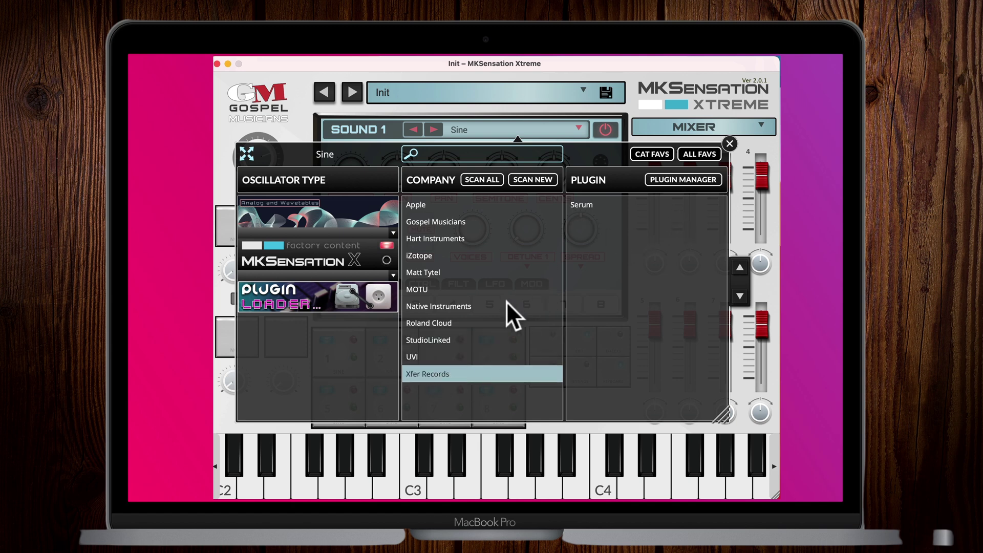
Step: Load UVI's Falcon into Sound 1 and open its plugin window
click(427, 352)
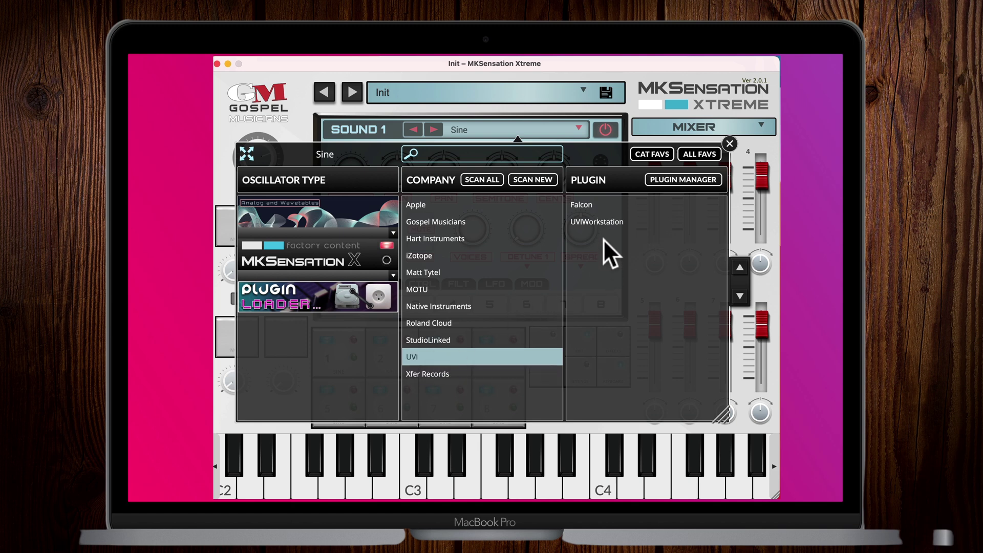
click(601, 220)
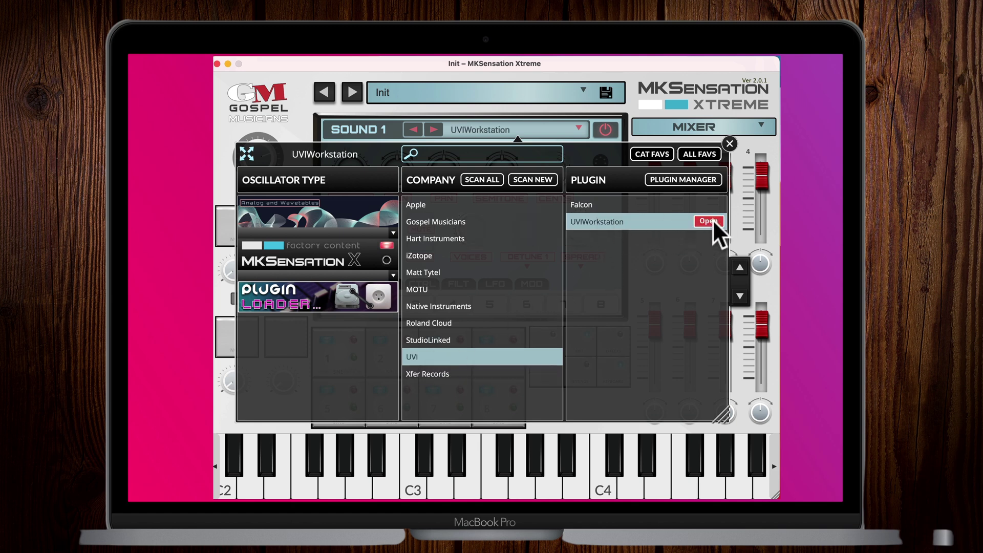
click(671, 206)
click(704, 205)
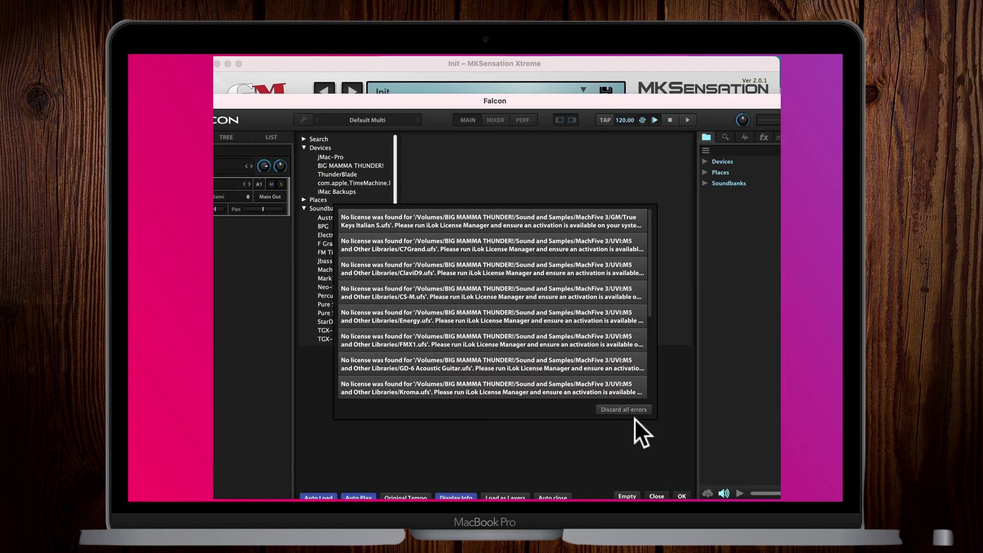
Step: Discard the licence errors, load Neo-Soul Keys 4.02's 01 Suitcase Presets, and close Falcon
click(621, 409)
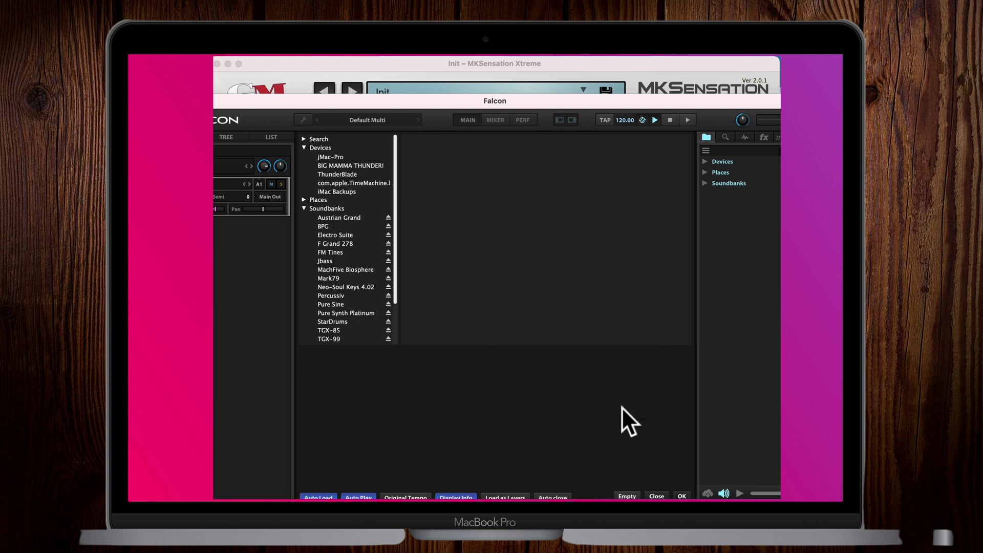
click(358, 282)
click(426, 138)
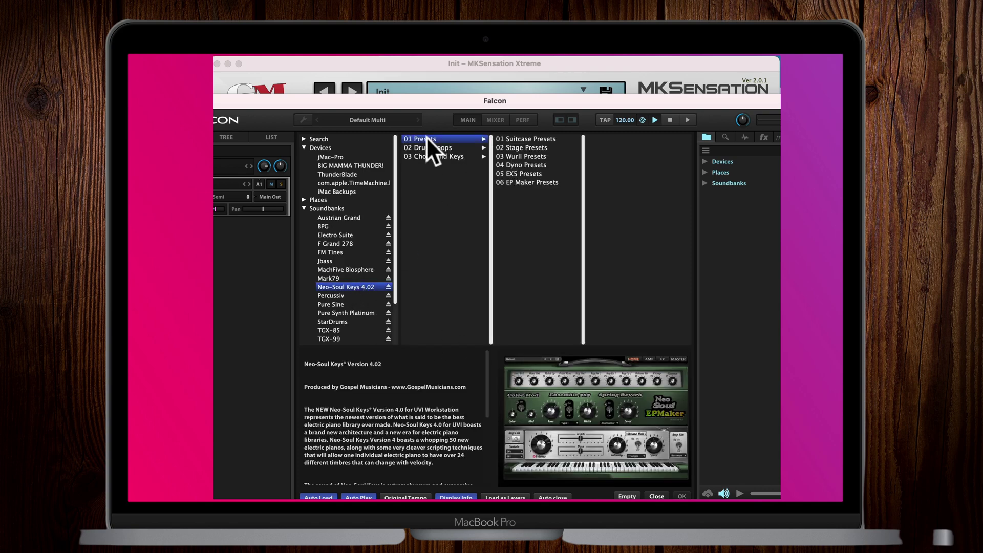
click(542, 137)
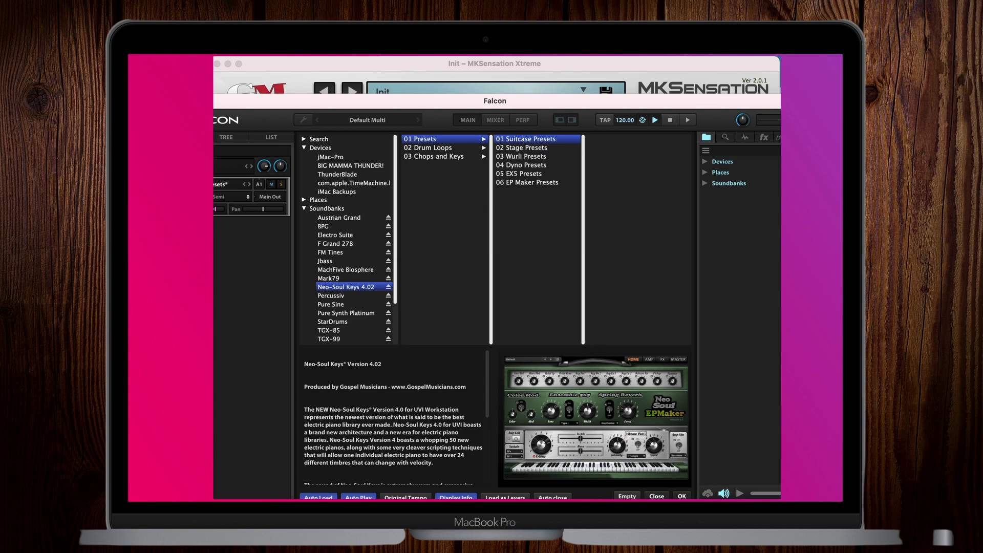
key(super+w)
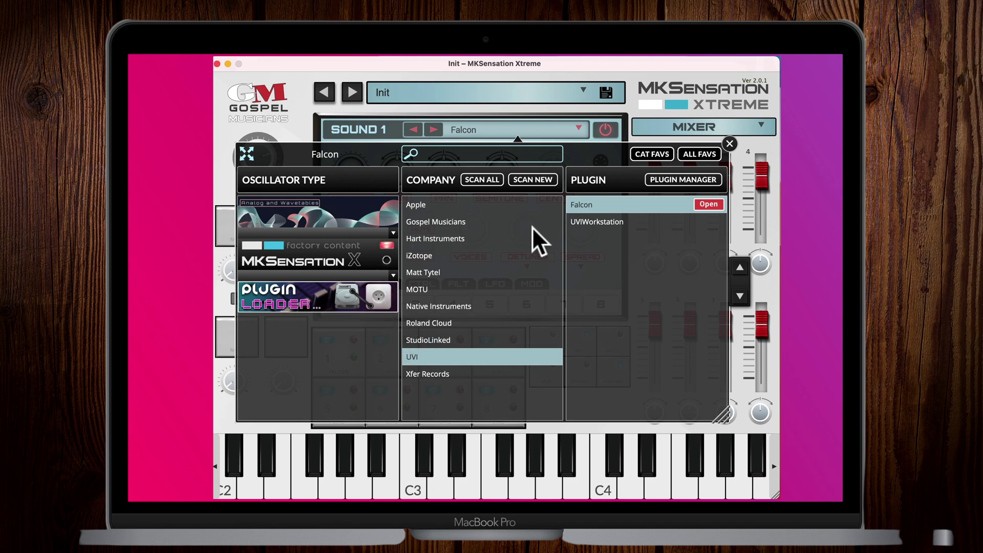
Step: Close the Plugin Loader panel to get back to the main synth view
click(729, 143)
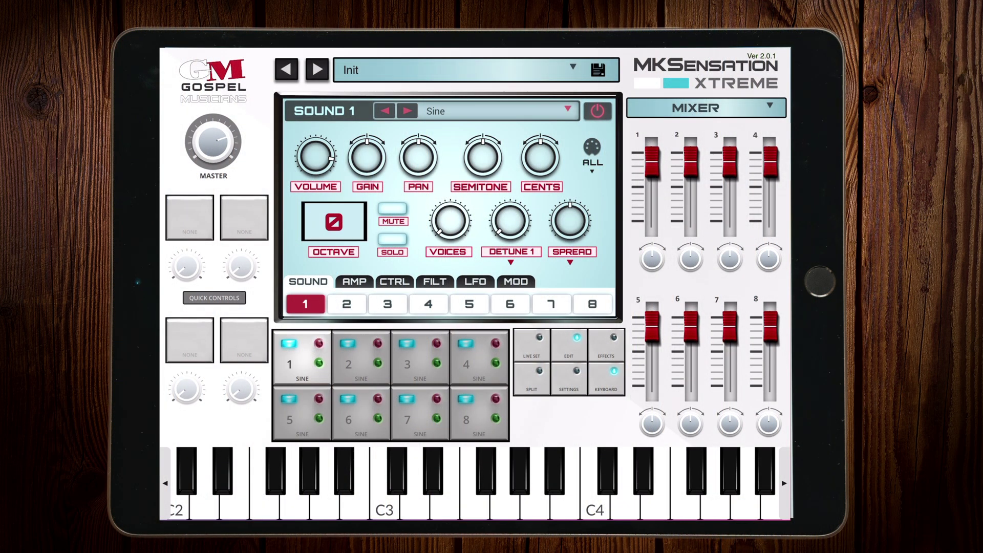
Step: Look through Sounds 2 and 3 and Sound 1's amp settings, ending on Sound 1
click(346, 304)
click(387, 304)
click(305, 304)
click(354, 281)
click(308, 282)
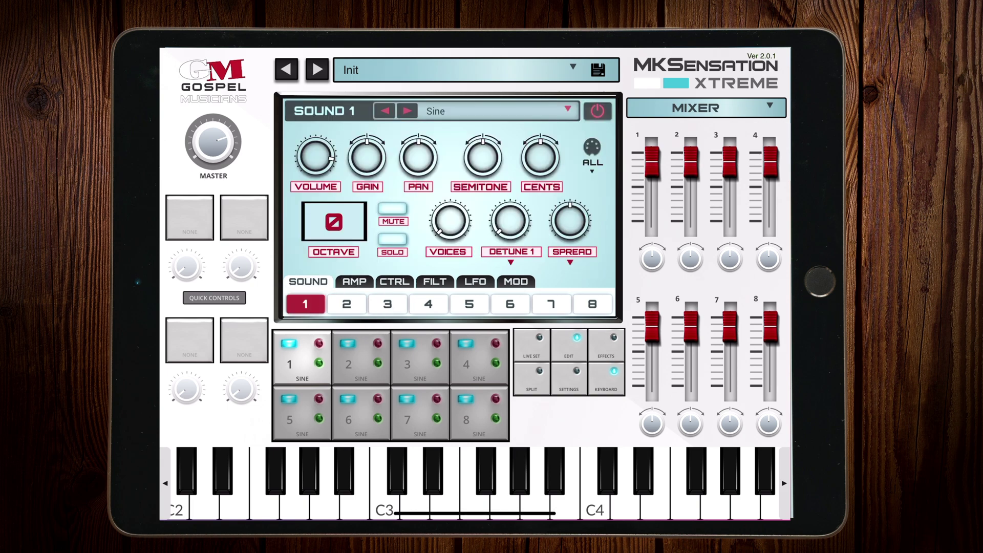
Step: Pick Sugar Bytes' Factory in Sound 1's Plugin Loader and open its window
click(499, 111)
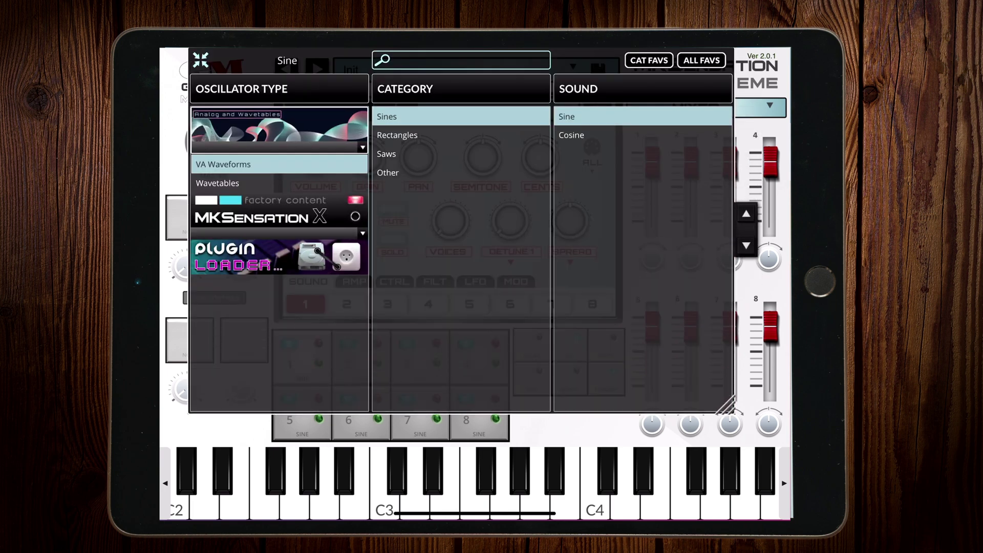
click(279, 256)
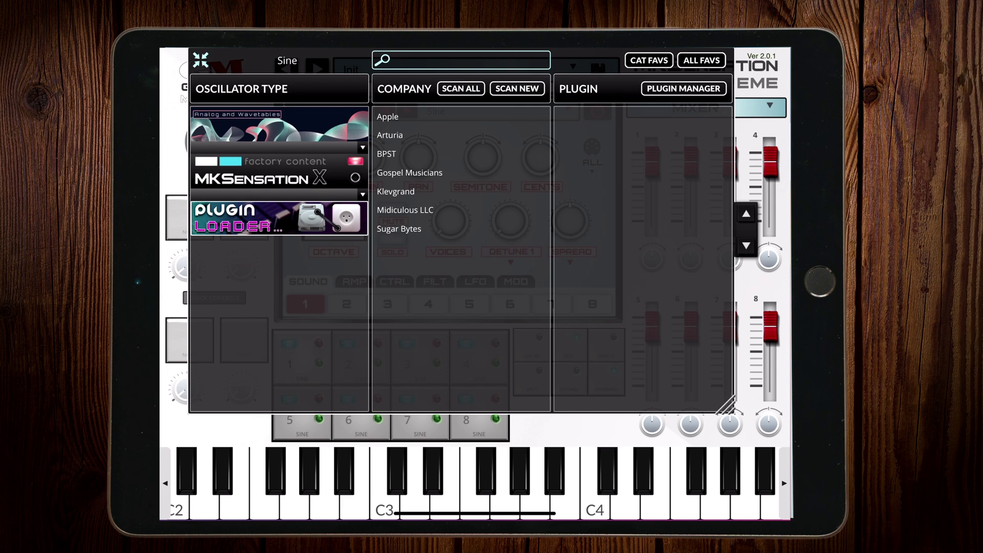
click(390, 135)
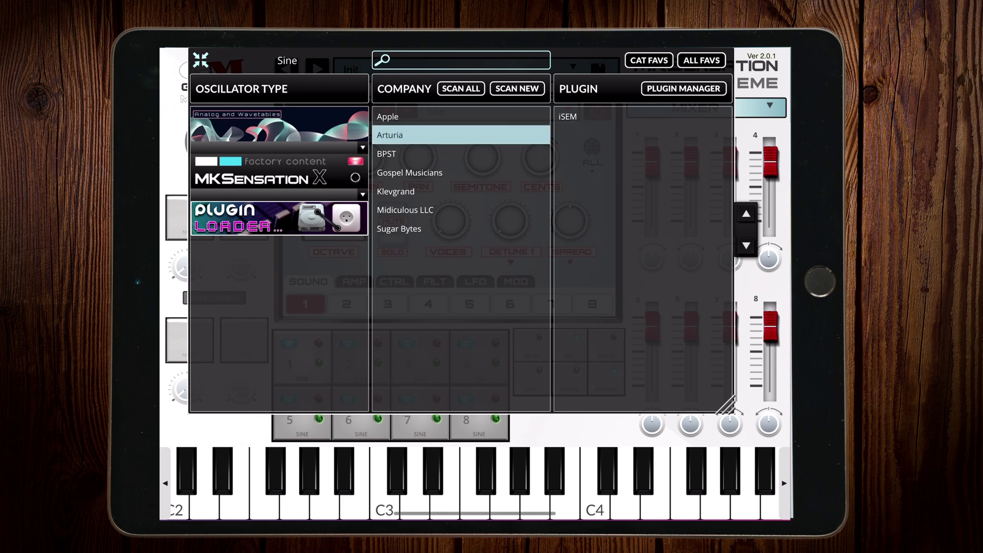
click(410, 173)
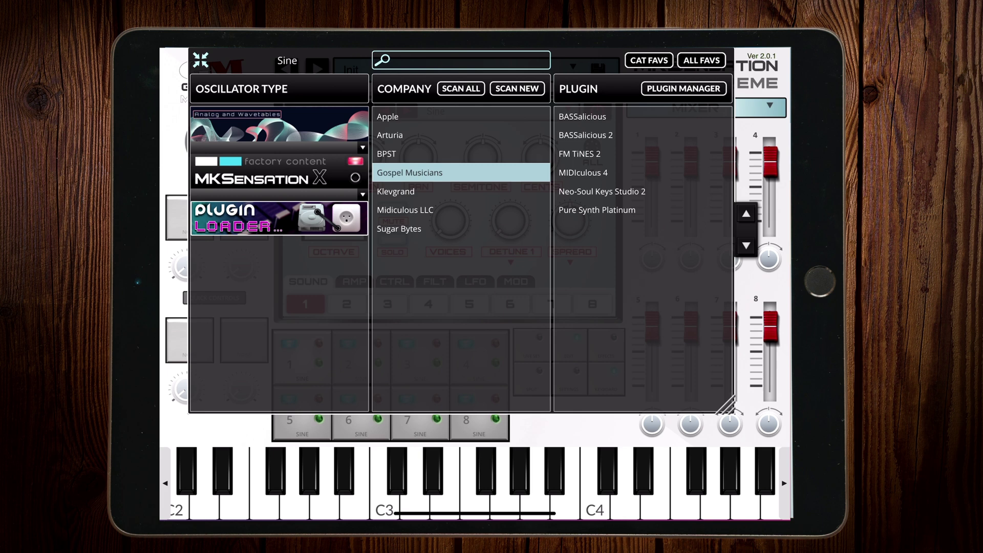
click(405, 210)
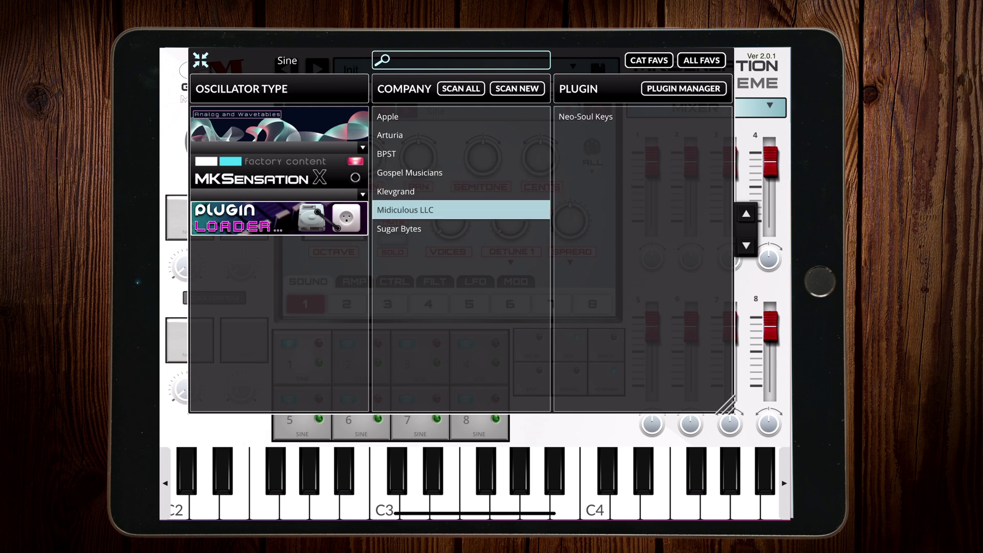
click(399, 229)
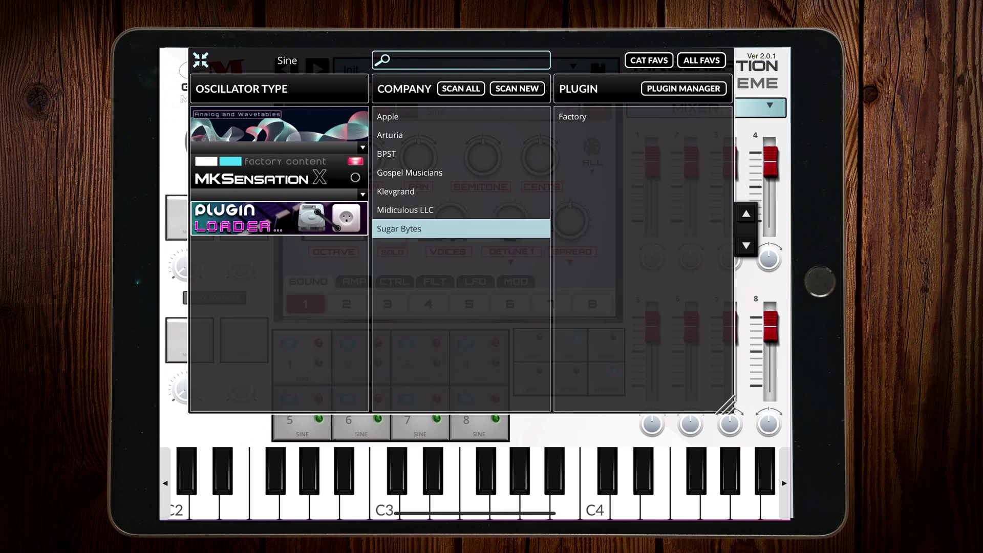
click(573, 116)
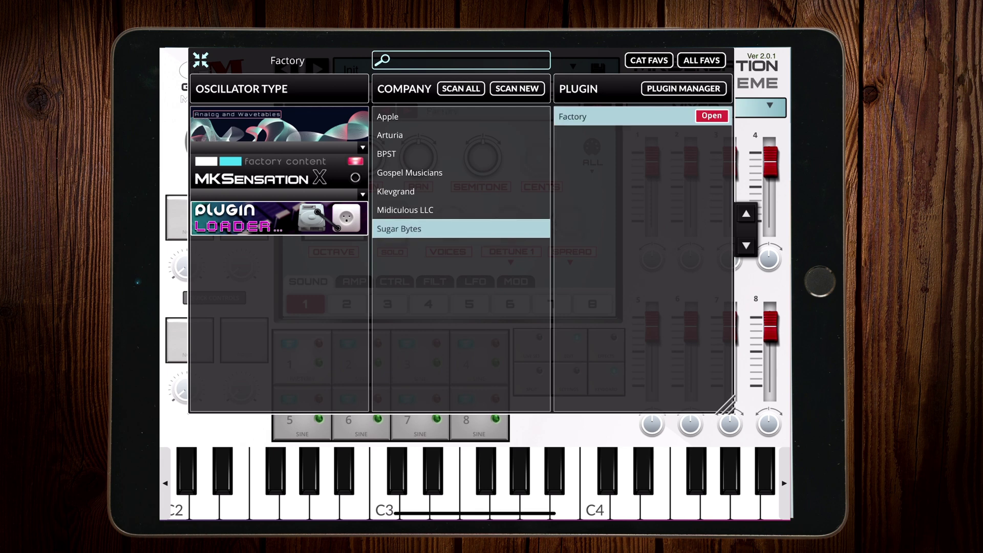
click(711, 116)
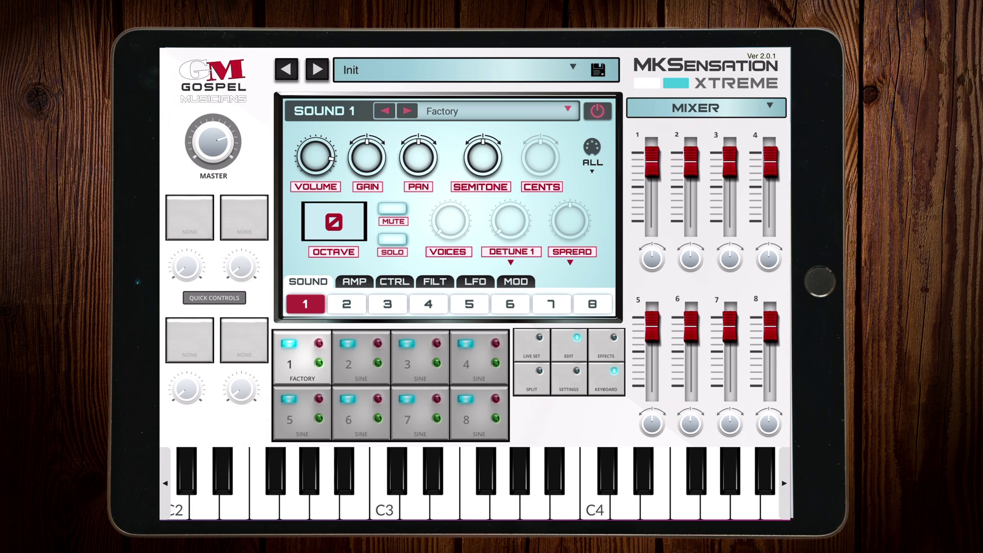
Step: Cycle through sound tabs 2, 3 and 4, then return to Sound 1
click(347, 304)
click(388, 304)
click(428, 304)
click(305, 304)
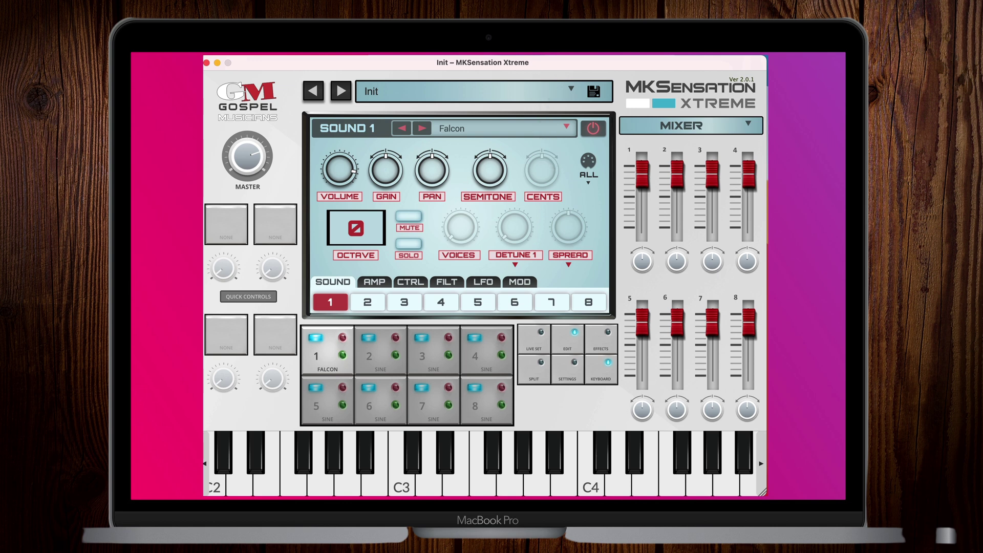
key(super+Tab)
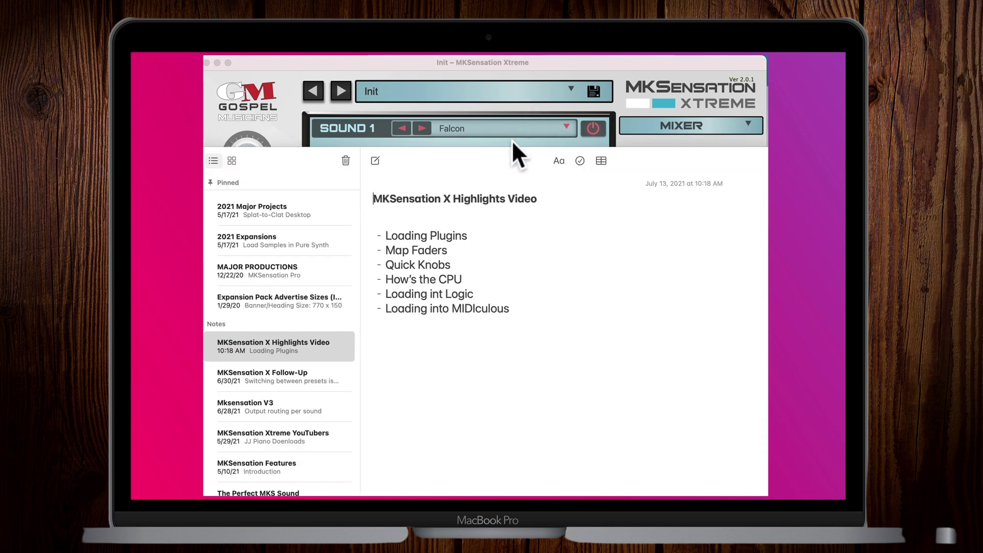
click(512, 140)
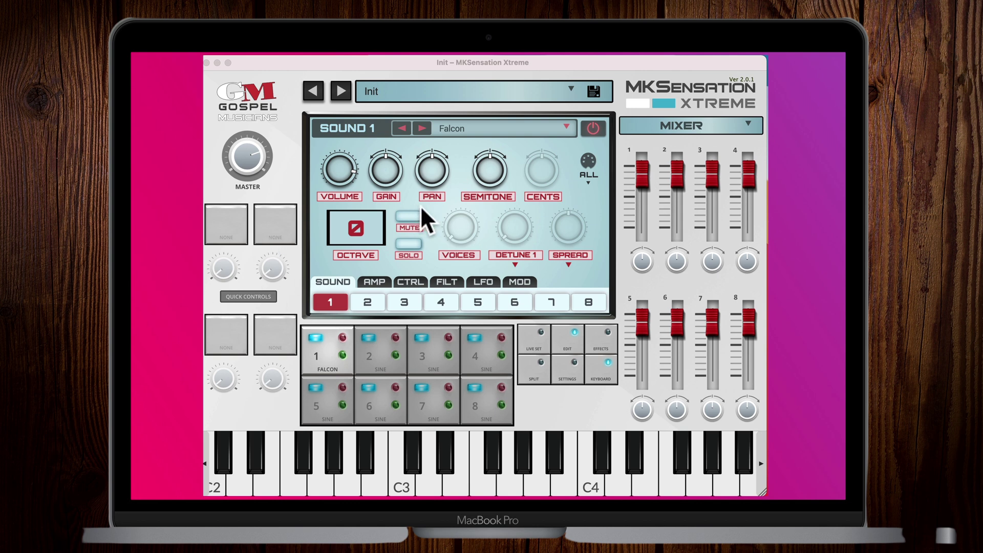
Step: Bind mixer fader 1 to the hardware fader's MIDI CC 17 with Learn MIDI CC
right_click(641, 167)
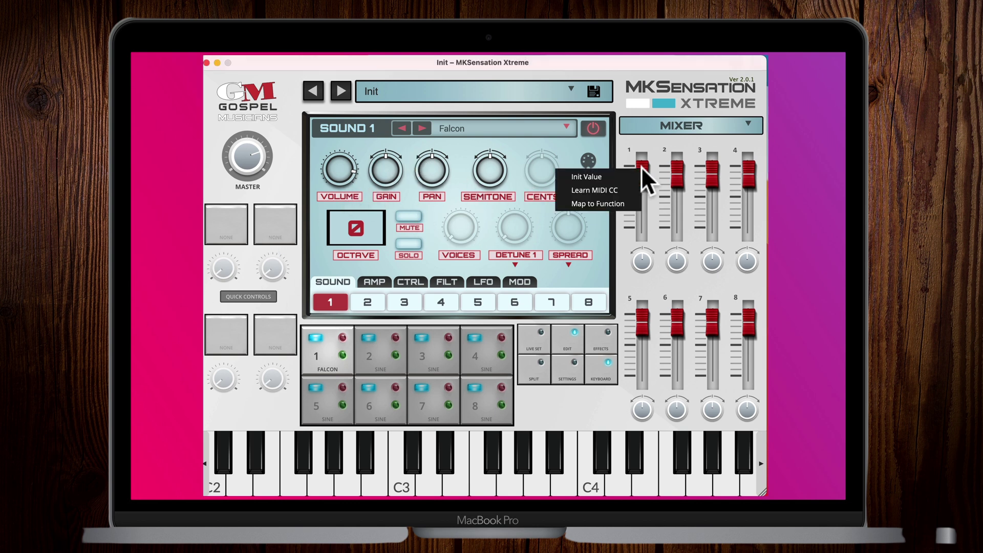
click(617, 190)
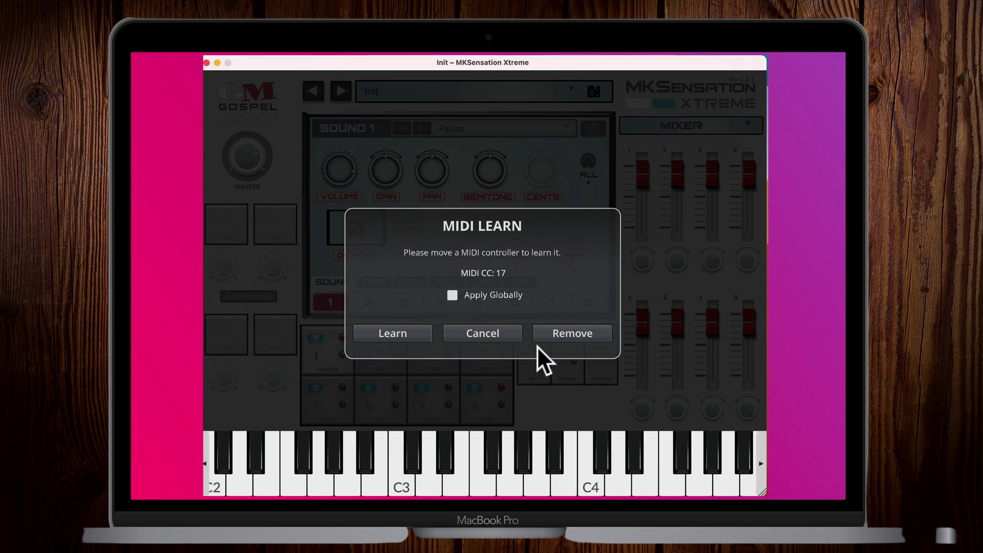
click(453, 335)
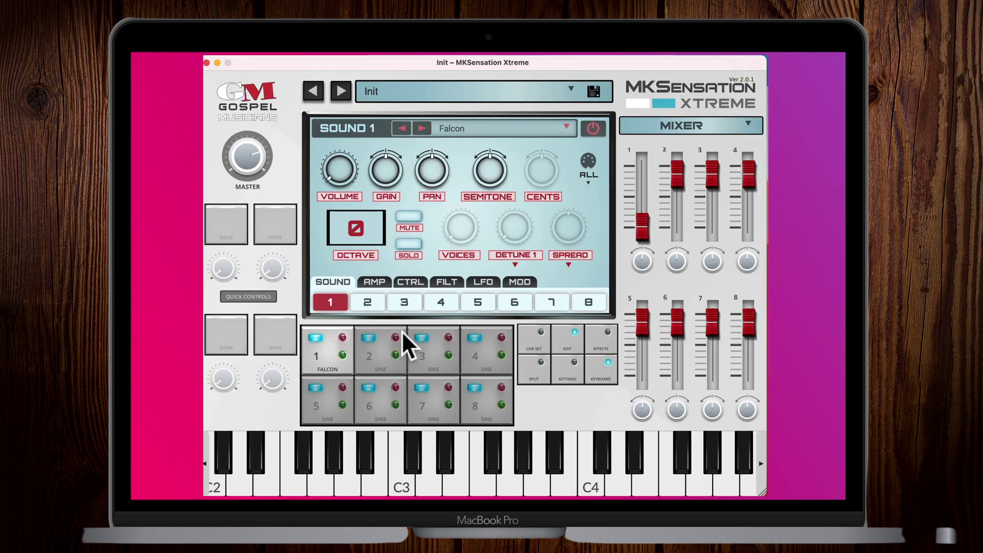